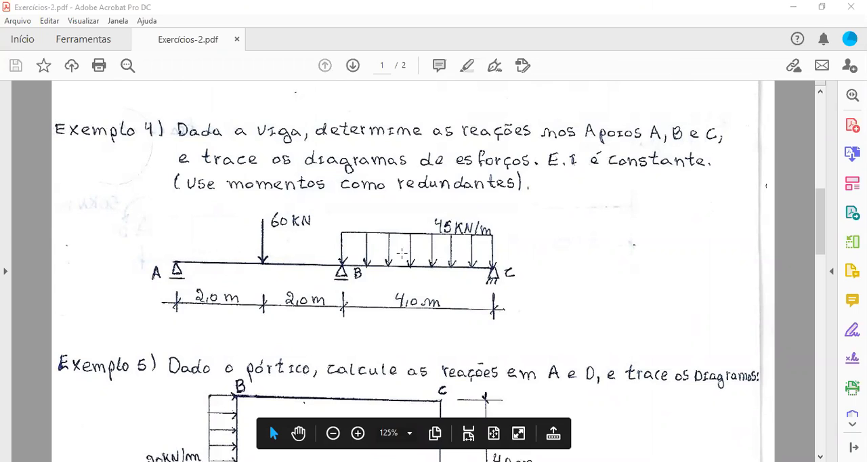
- Review exercises 4 to 6 in the PDF, reading their beam and frame diagrams, loads and dimensions
{"action": "scroll", "coordinate": [434, 271], "scroll_direction": "up", "scroll_amount": 1}
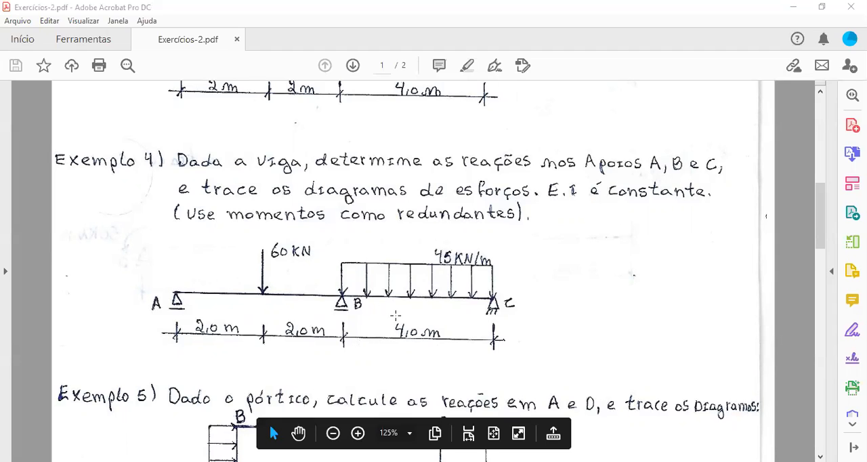
{"action": "scroll", "coordinate": [392, 313], "scroll_direction": "down", "scroll_amount": 1}
{"action": "scroll", "coordinate": [392, 314], "scroll_direction": "down", "scroll_amount": 1}
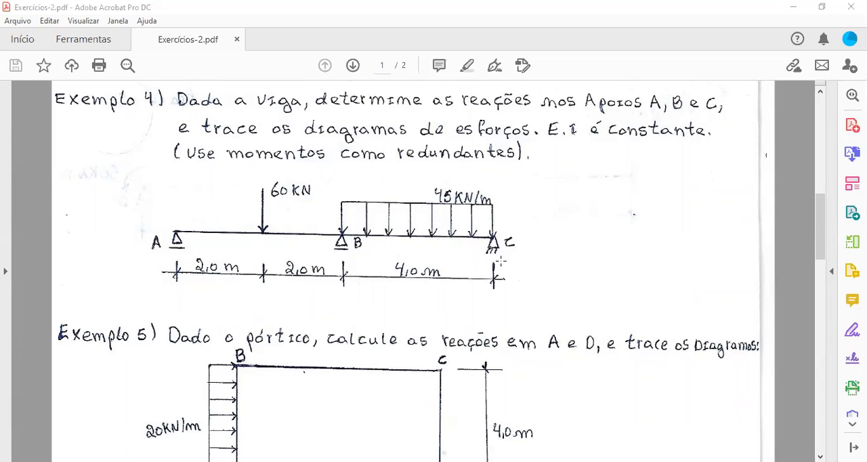
{"action": "scroll", "coordinate": [337, 298], "scroll_direction": "down", "scroll_amount": 12}
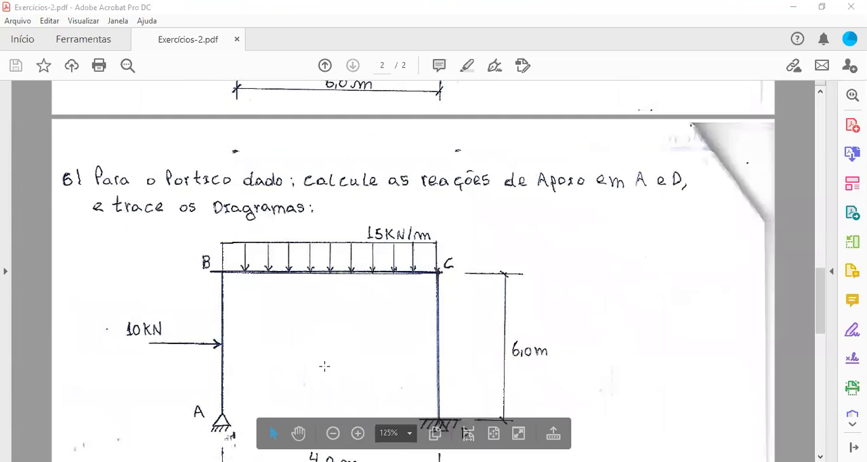
{"action": "scroll", "coordinate": [330, 366], "scroll_direction": "up", "scroll_amount": 4}
{"action": "scroll", "coordinate": [334, 365], "scroll_direction": "up", "scroll_amount": 10}
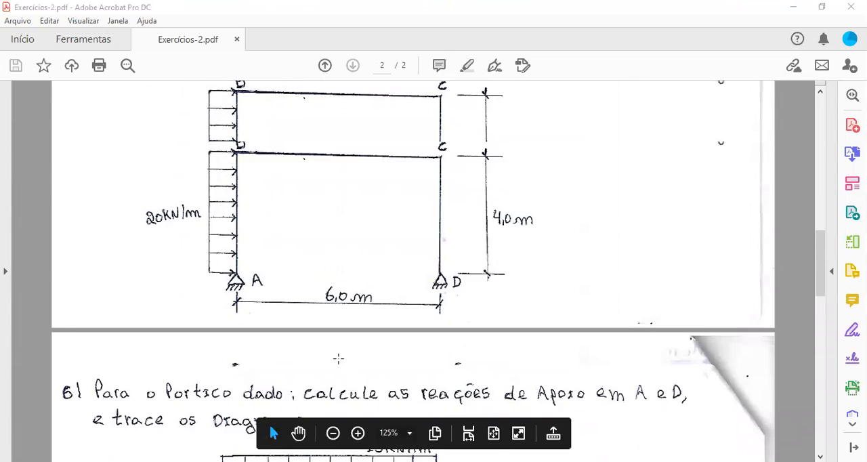
{"action": "scroll", "coordinate": [370, 379], "scroll_direction": "up", "scroll_amount": 2}
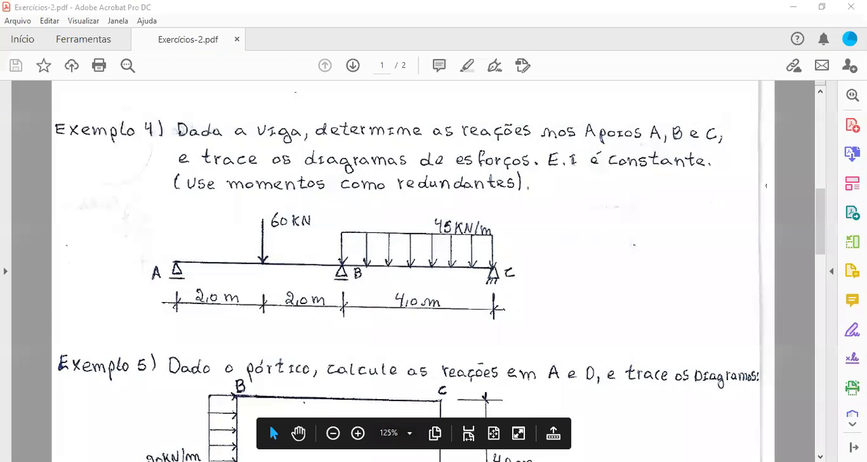
- Switch to Ftool and, with the 1.00 m snapping grid turned on, insert a node at the origin (0, 0)
{"action": "key", "text": "alt+Tab"}
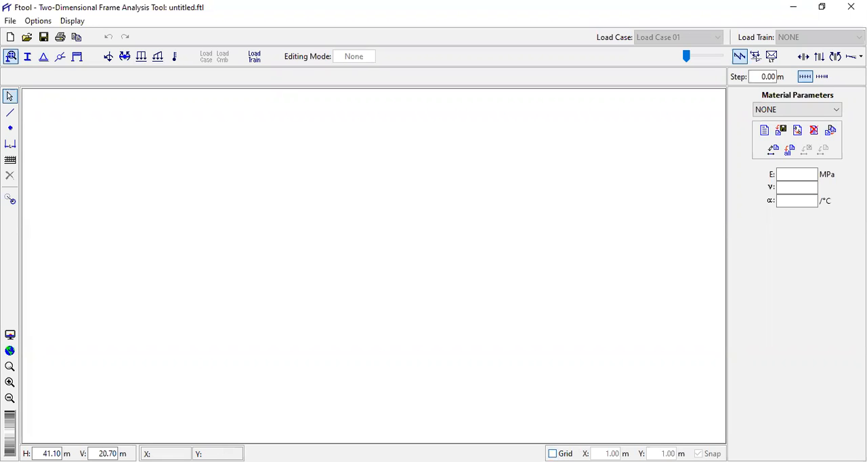
{"action": "left_click", "coordinate": [552, 453]}
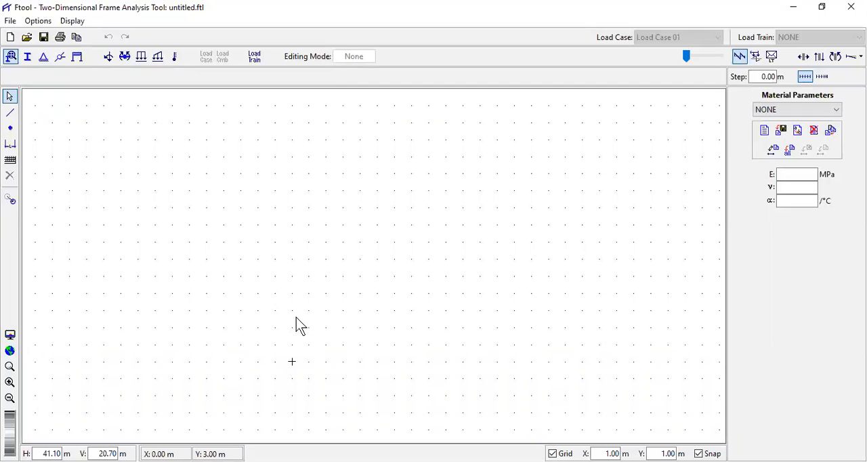
{"action": "left_click", "coordinate": [10, 129]}
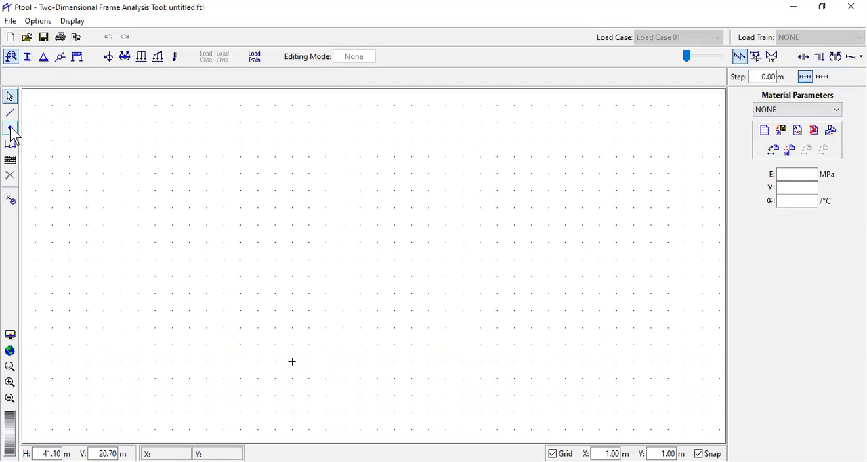
{"action": "left_click", "coordinate": [9, 132]}
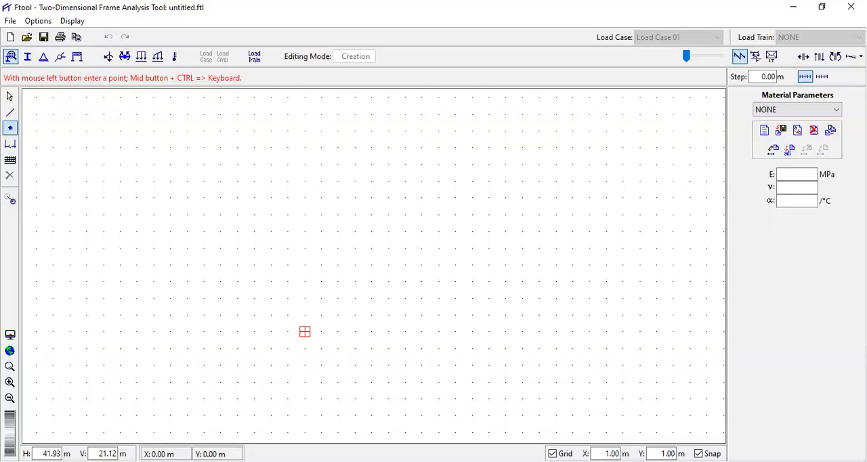
{"action": "left_click", "coordinate": [305, 331]}
{"action": "scroll", "coordinate": [372, 348], "scroll_direction": "up", "scroll_amount": 1}
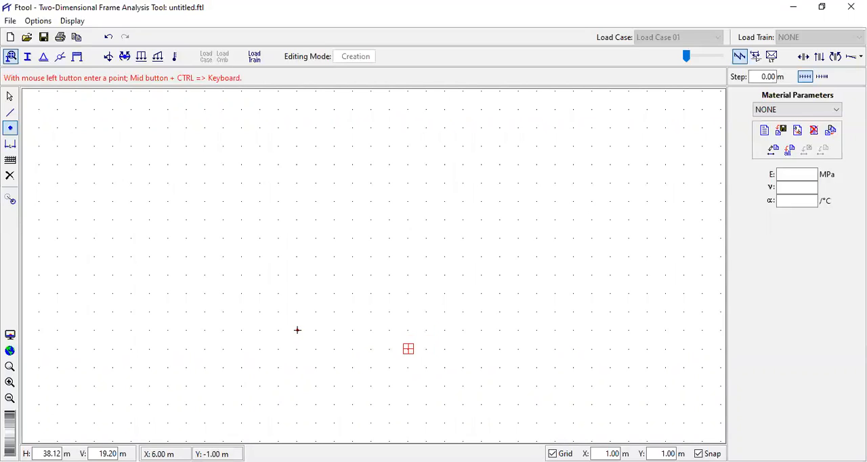
{"action": "scroll", "coordinate": [297, 330], "scroll_direction": "up", "scroll_amount": 6}
{"action": "scroll", "coordinate": [184, 318], "scroll_direction": "up", "scroll_amount": 1}
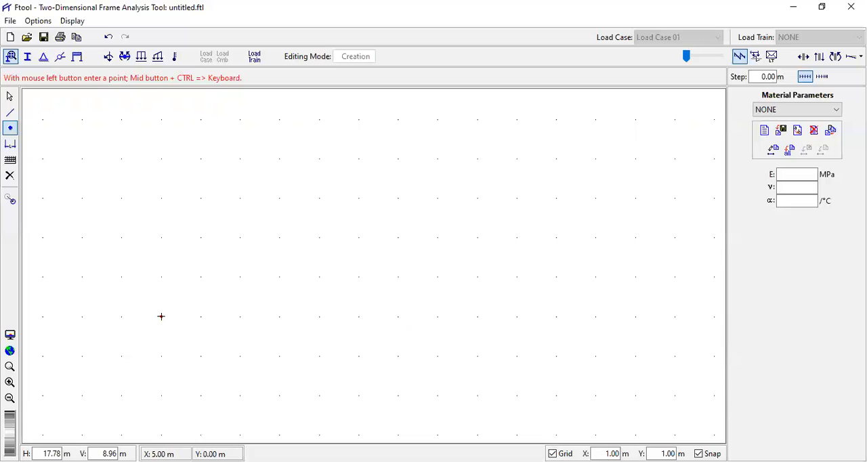
{"action": "left_click", "coordinate": [359, 317]}
{"action": "left_click", "coordinate": [10, 96]}
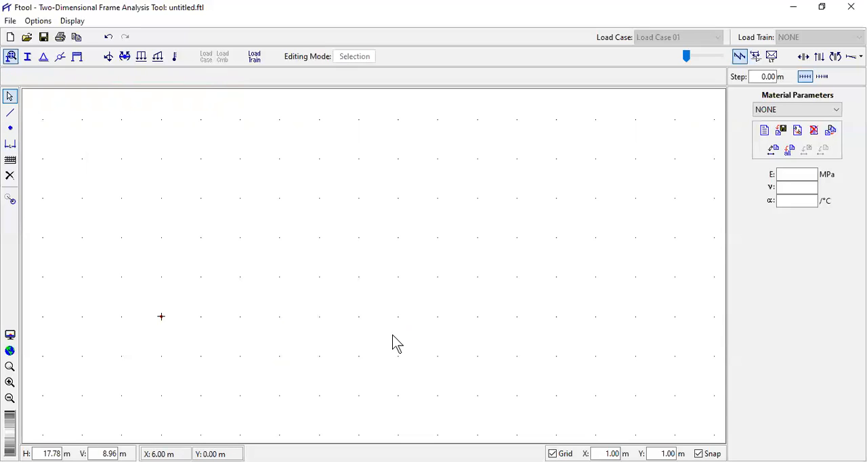
{"action": "left_click", "coordinate": [10, 399]}
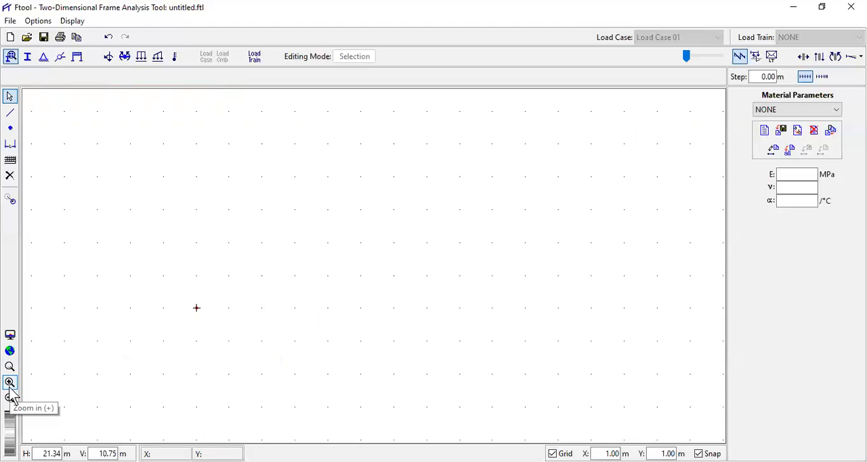
{"action": "left_click", "coordinate": [10, 399]}
{"action": "left_click", "coordinate": [10, 399]}
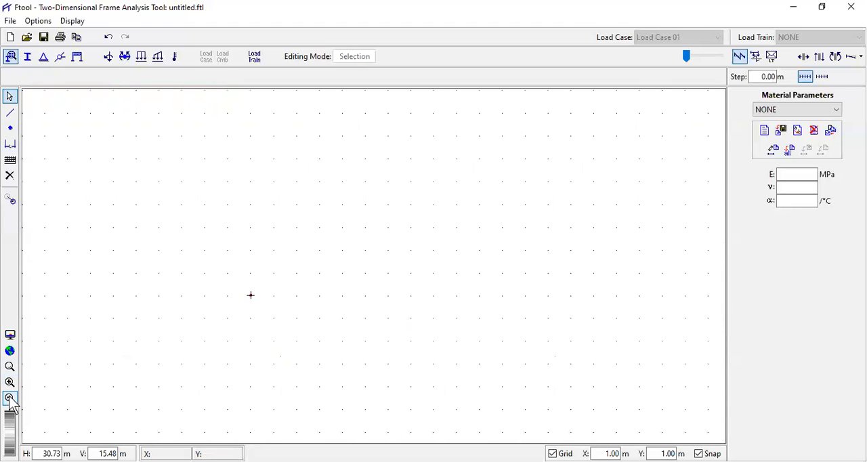
{"action": "left_click", "coordinate": [9, 383]}
{"action": "left_click", "coordinate": [10, 382]}
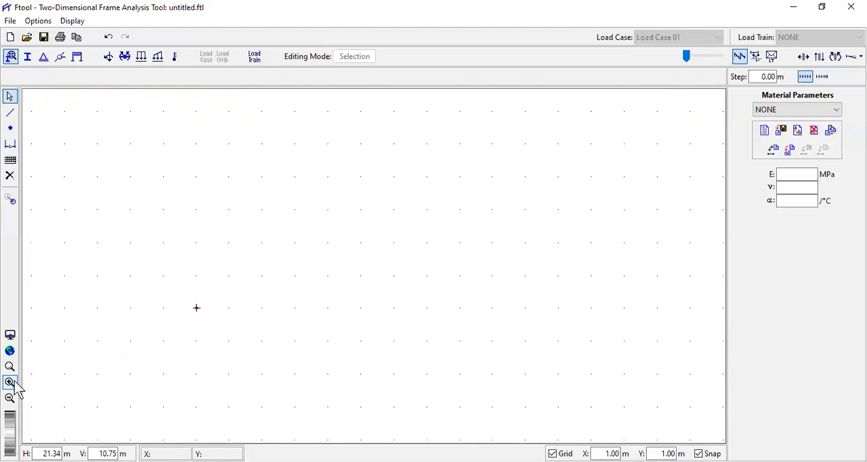
{"action": "scroll", "coordinate": [254, 357], "scroll_direction": "up", "scroll_amount": 6}
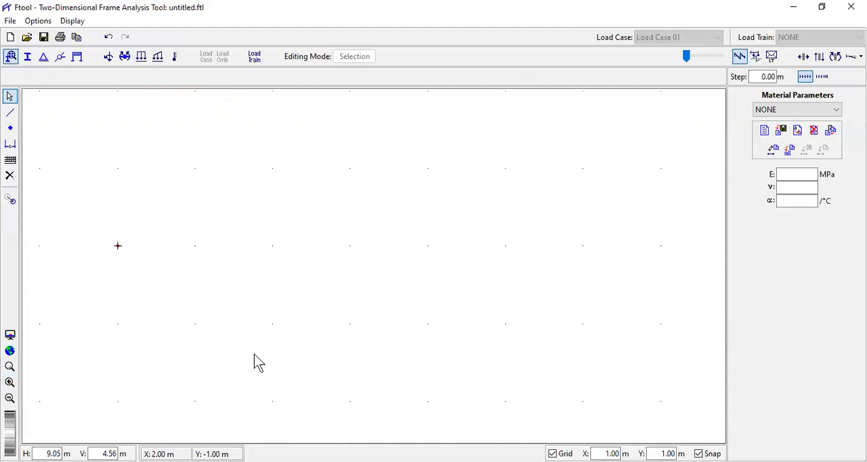
{"action": "scroll", "coordinate": [257, 361], "scroll_direction": "up", "scroll_amount": 1}
{"action": "scroll", "coordinate": [258, 349], "scroll_direction": "up", "scroll_amount": 2}
{"action": "left_click", "coordinate": [9, 400]}
{"action": "left_click", "coordinate": [9, 400]}
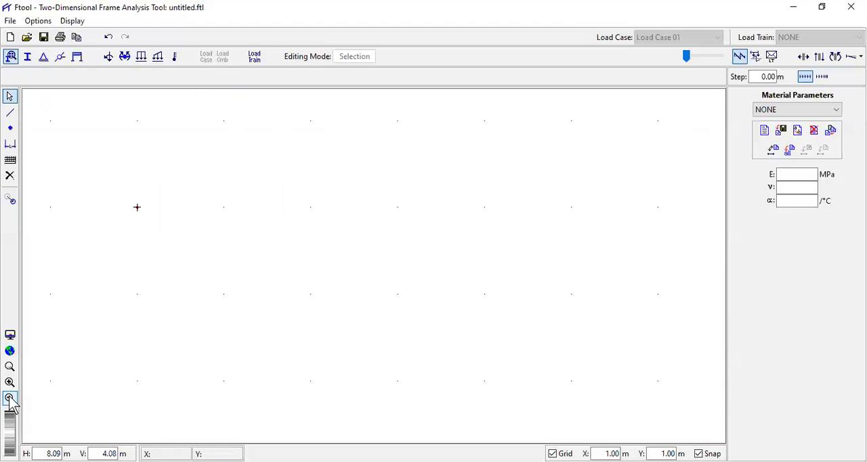
{"action": "left_click", "coordinate": [9, 399]}
{"action": "left_click", "coordinate": [10, 400]}
{"action": "left_click", "coordinate": [10, 399]}
{"action": "left_click", "coordinate": [10, 399]}
{"action": "left_click", "coordinate": [10, 400]}
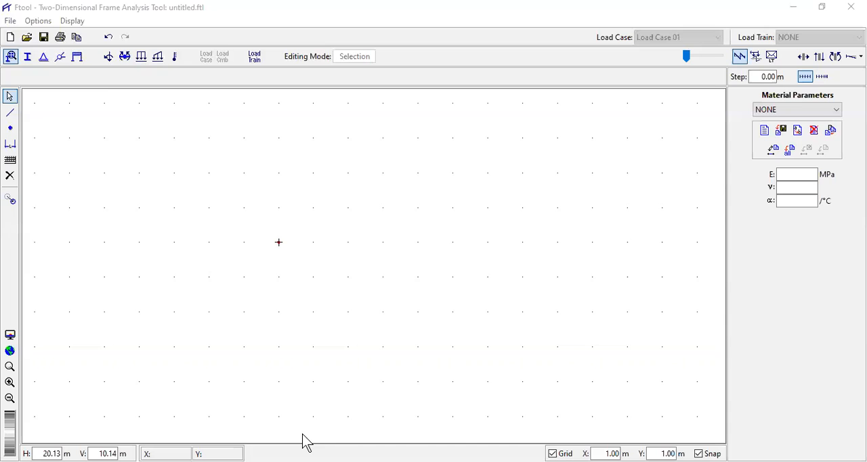
- Check the span lengths of Exemplo 4 in the PDF and insert Ftool nodes at X = 2, 4 and 8 m along Y = 0
{"action": "key", "text": "alt+Tab"}
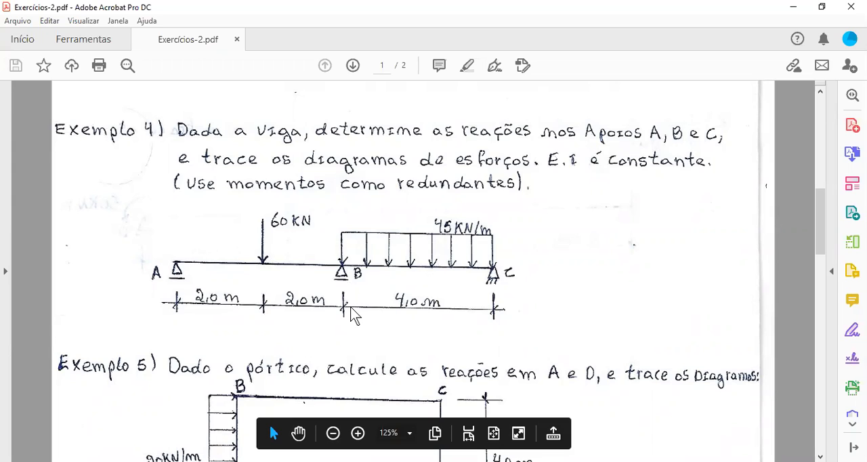
{"action": "key", "text": "alt+Tab"}
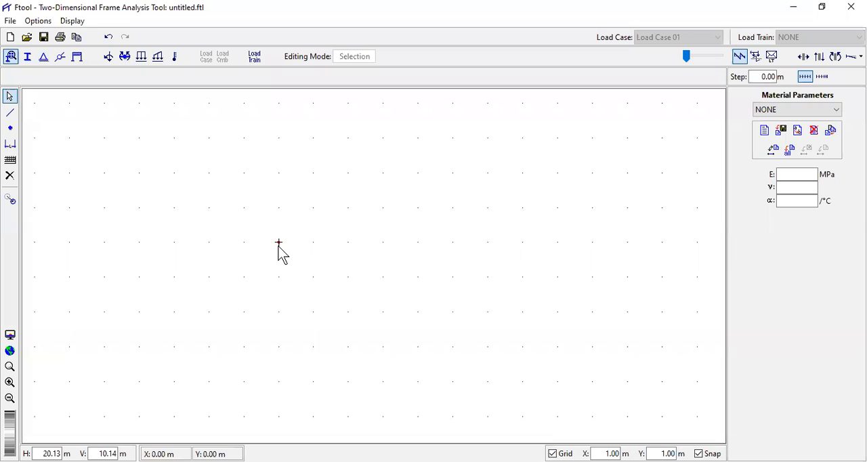
{"action": "left_click", "coordinate": [12, 129]}
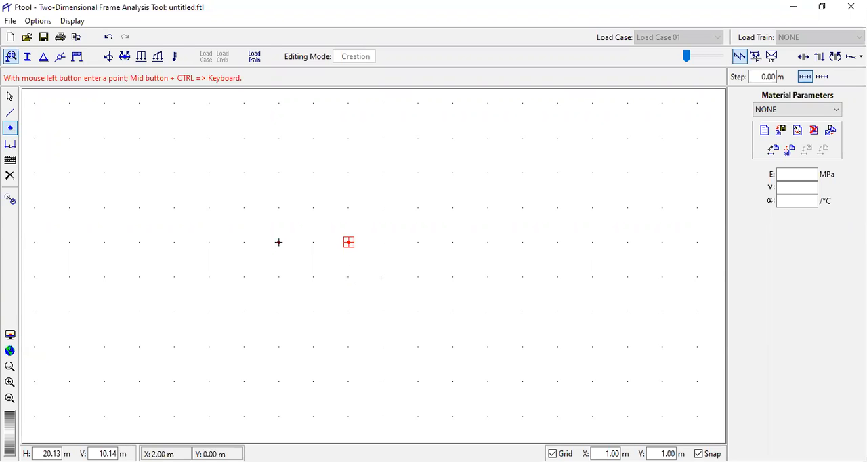
{"action": "left_click", "coordinate": [418, 241]}
{"action": "left_click", "coordinate": [559, 242]}
- Insert three consecutive horizontal members of 2 m, 2 m and 4 m connecting the four beam nodes from the origin
{"action": "left_click", "coordinate": [11, 114]}
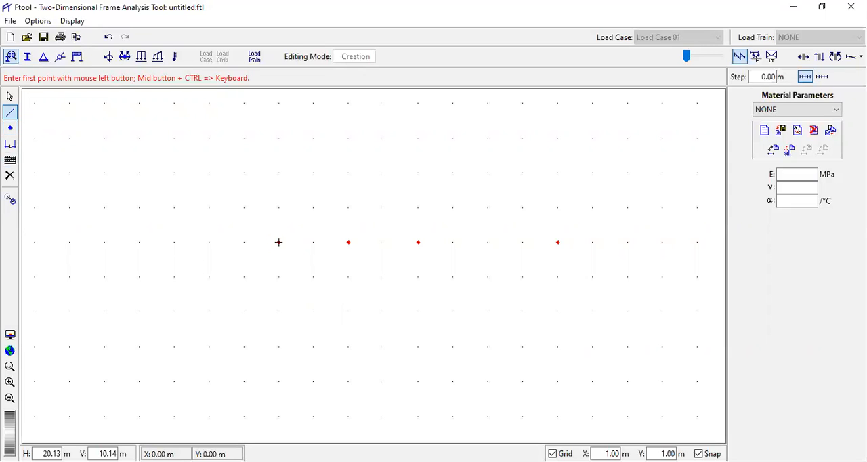
{"action": "left_click", "coordinate": [278, 242]}
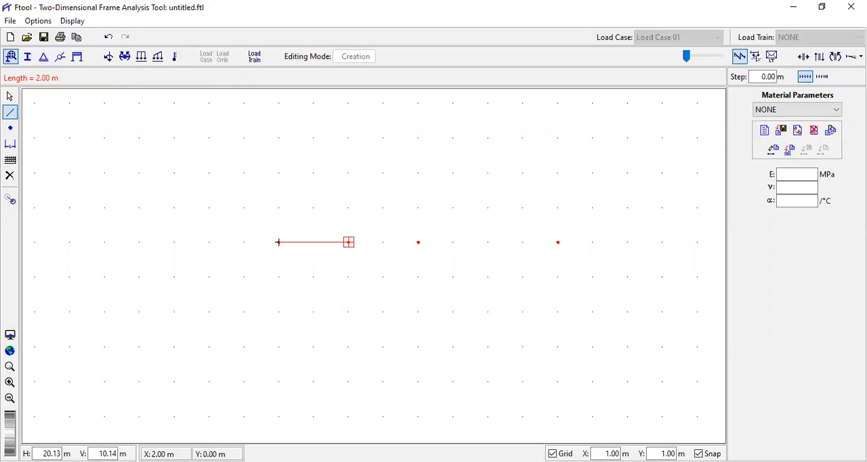
{"action": "left_click", "coordinate": [348, 242]}
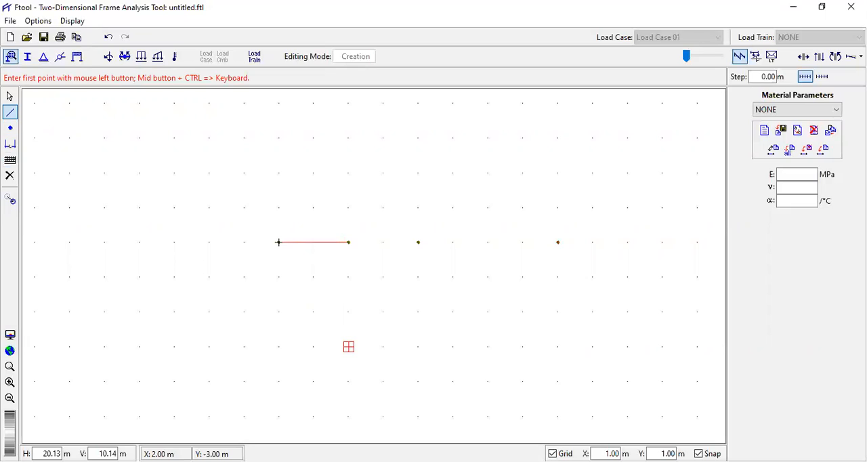
{"action": "left_click", "coordinate": [348, 242]}
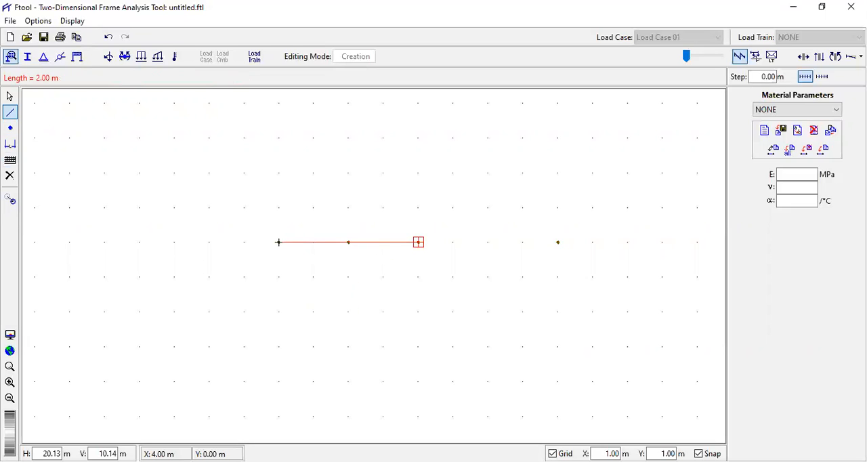
{"action": "left_click", "coordinate": [418, 242]}
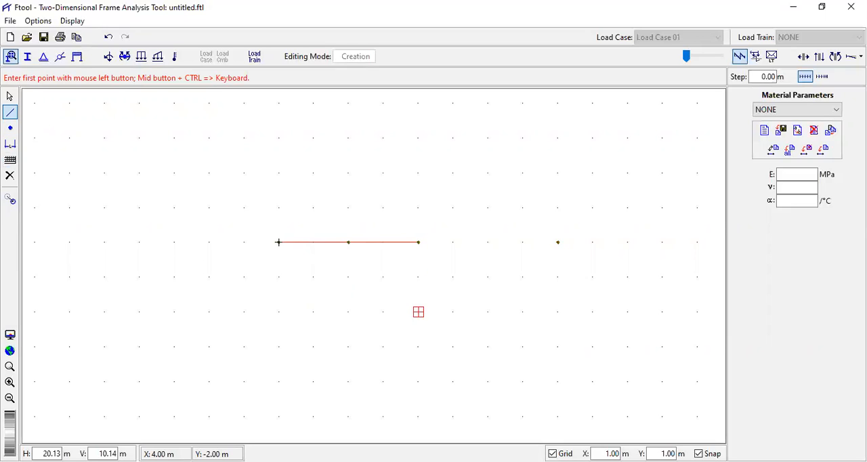
{"action": "left_click", "coordinate": [418, 241]}
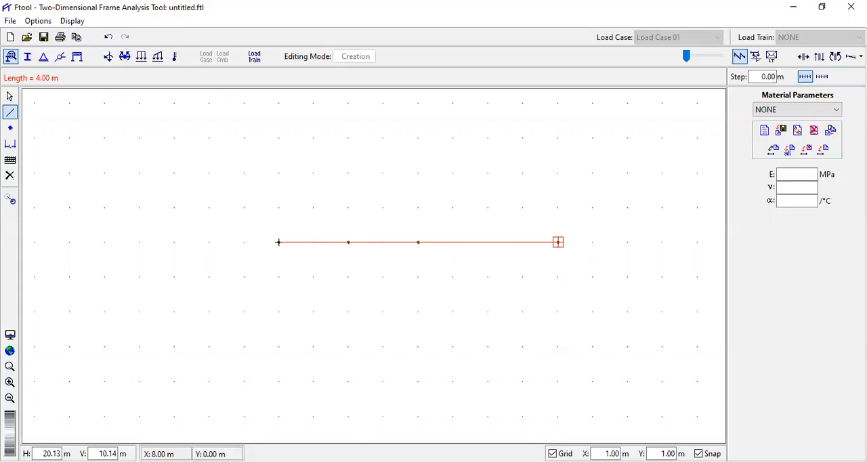
{"action": "left_click", "coordinate": [557, 242]}
{"action": "scroll", "coordinate": [312, 314], "scroll_direction": "down", "scroll_amount": 1}
{"action": "scroll", "coordinate": [339, 309], "scroll_direction": "up", "scroll_amount": 1}
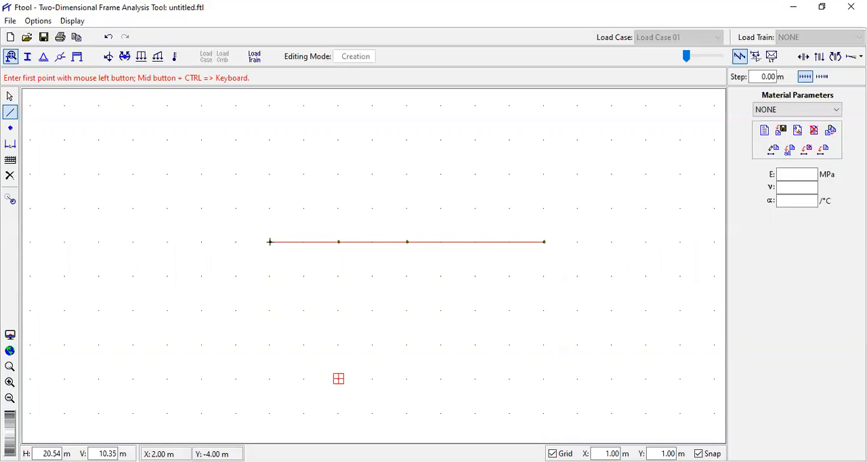
- Check the support types of Exemplo 4 in the PDF and, back in Ftool, apply a roller support with Y displacement fixed to the origin node
{"action": "key", "text": "alt+Tab"}
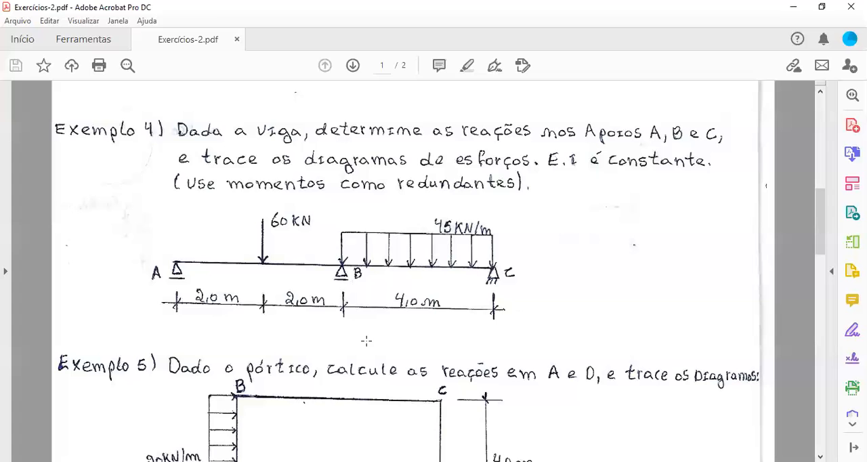
{"action": "scroll", "coordinate": [366, 340], "scroll_direction": "down", "scroll_amount": 2}
{"action": "scroll", "coordinate": [326, 278], "scroll_direction": "up", "scroll_amount": 1}
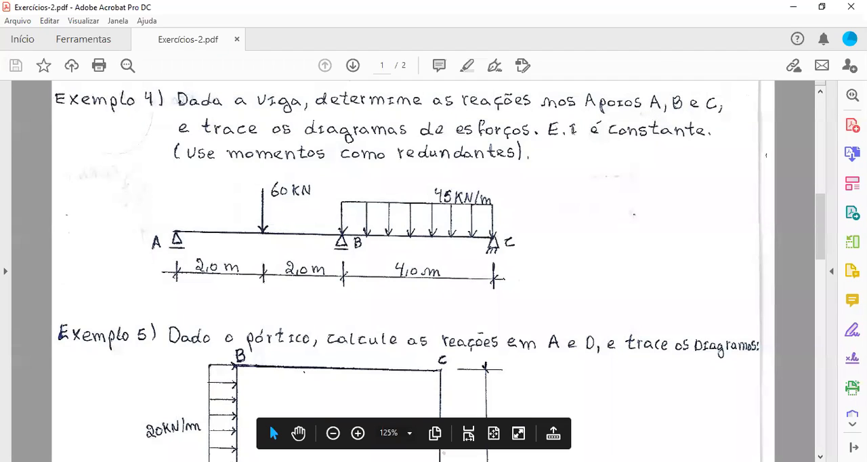
{"action": "key", "text": "alt+Tab"}
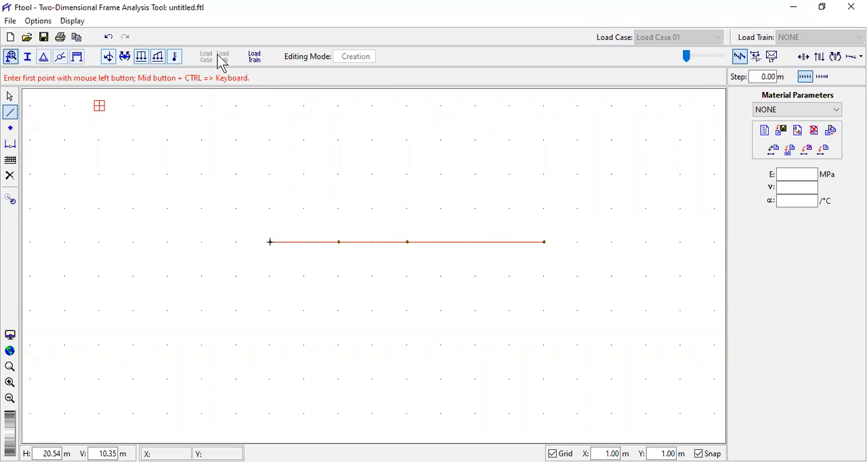
{"action": "left_click", "coordinate": [44, 58]}
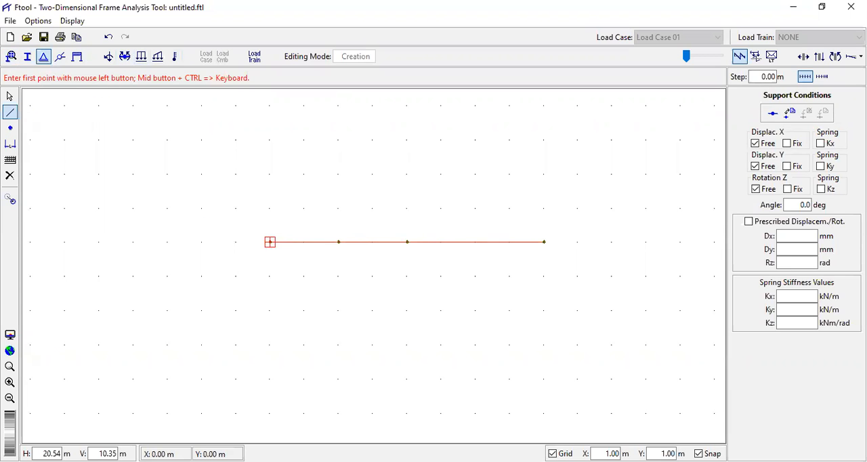
{"action": "left_click", "coordinate": [269, 242]}
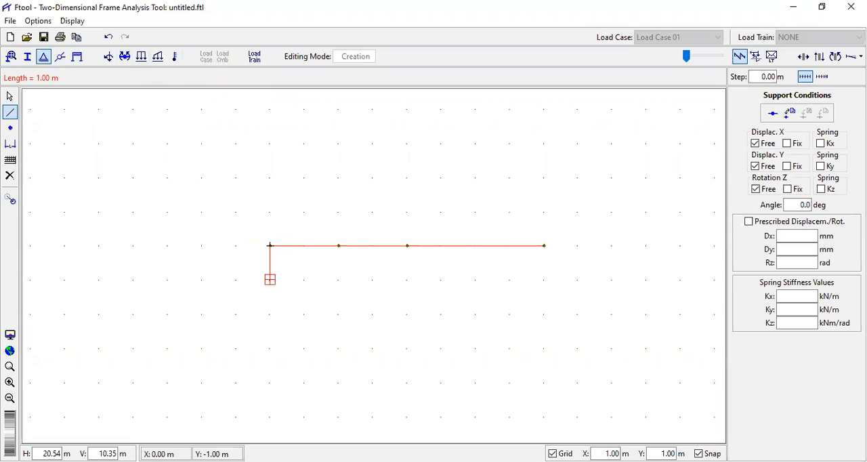
{"action": "key", "text": "Escape"}
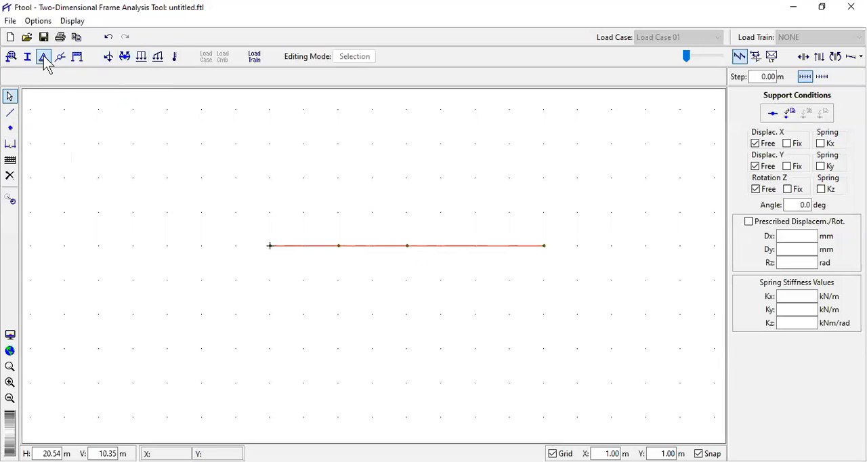
{"action": "left_click", "coordinate": [270, 246]}
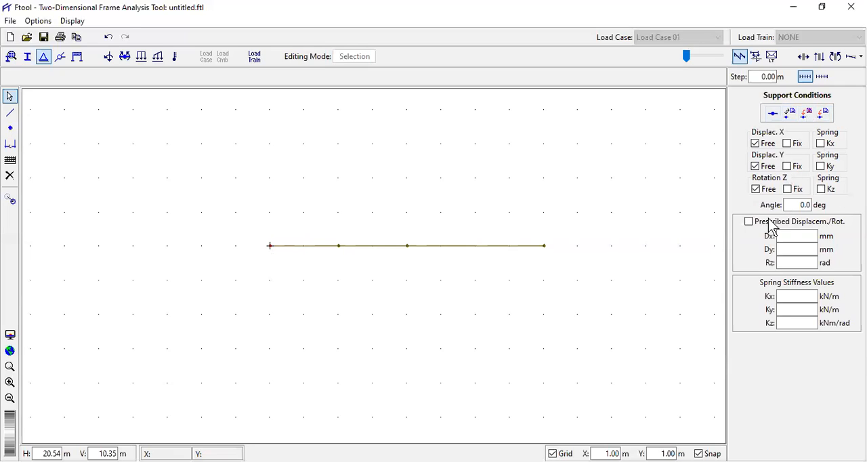
{"action": "left_click", "coordinate": [798, 169]}
{"action": "left_click", "coordinate": [789, 168]}
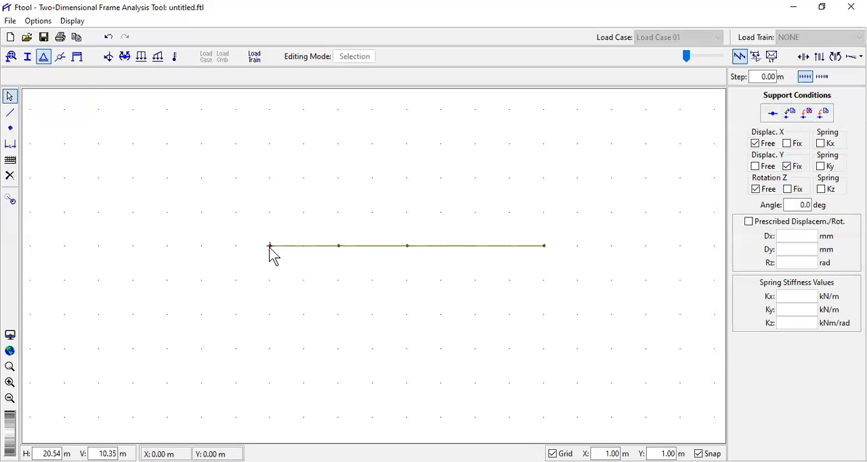
{"action": "left_click", "coordinate": [824, 115]}
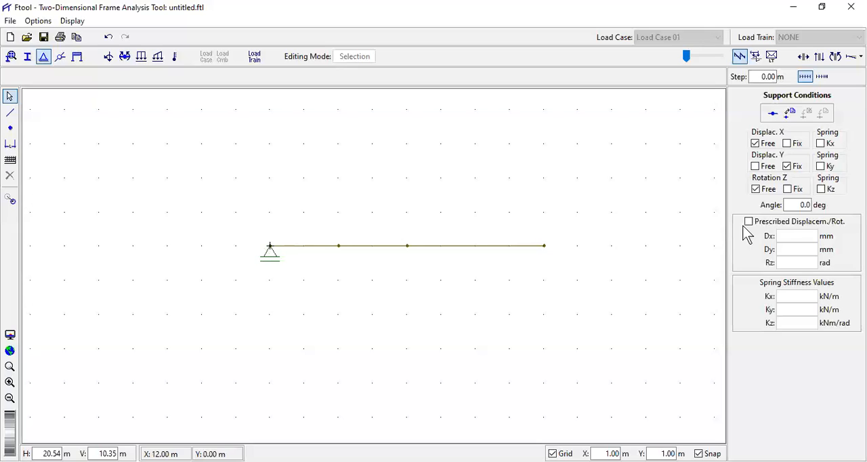
- Rotate the roller support at the origin node to an angle of -90 degrees
{"action": "left_click", "coordinate": [801, 203]}
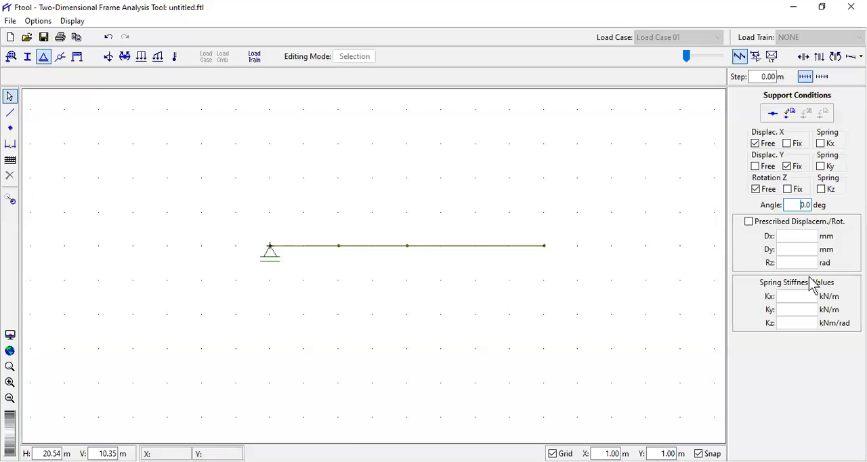
{"action": "key", "text": "Delete"}
{"action": "key", "text": "Delete"}
{"action": "type", "text": "-90"}
{"action": "left_click", "coordinate": [269, 256]}
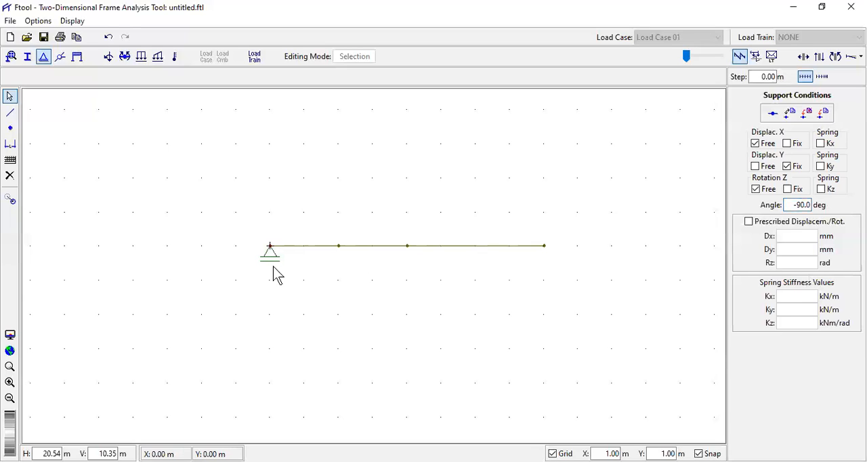
{"action": "left_click", "coordinate": [823, 114]}
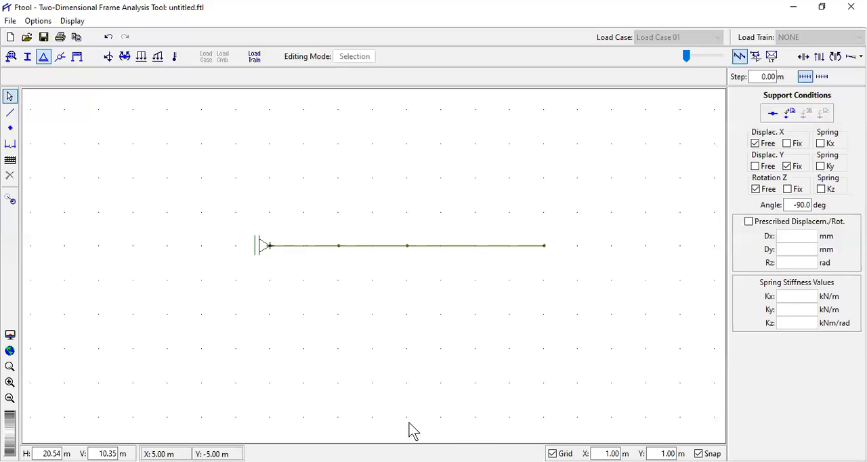
- Reset the angle of the origin node's roller support to 0 degrees
{"action": "left_click", "coordinate": [270, 246]}
{"action": "left_click_drag", "start_coordinate": [791, 205], "coordinate": [814, 206]}
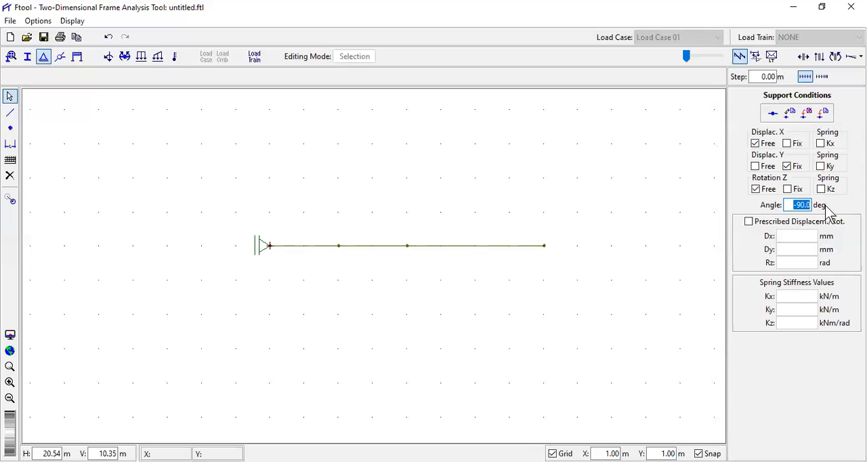
{"action": "type", "text": "0"}
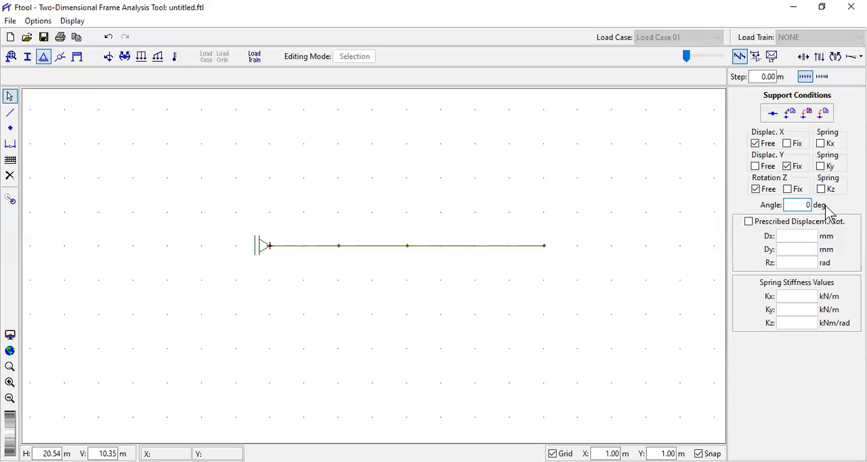
{"action": "left_click", "coordinate": [824, 115]}
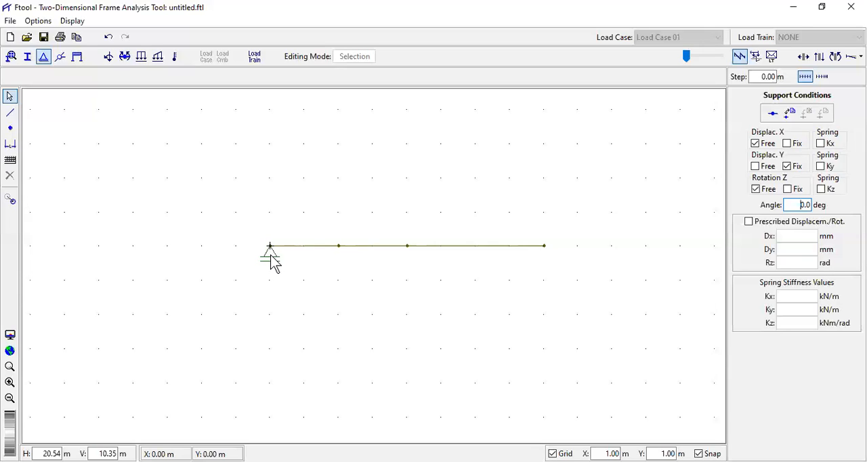
- Apply a roller support with Y fixed to the node at X = 4 m and a pinned support with X and Y fixed at X = 8 m
{"action": "left_click", "coordinate": [340, 248]}
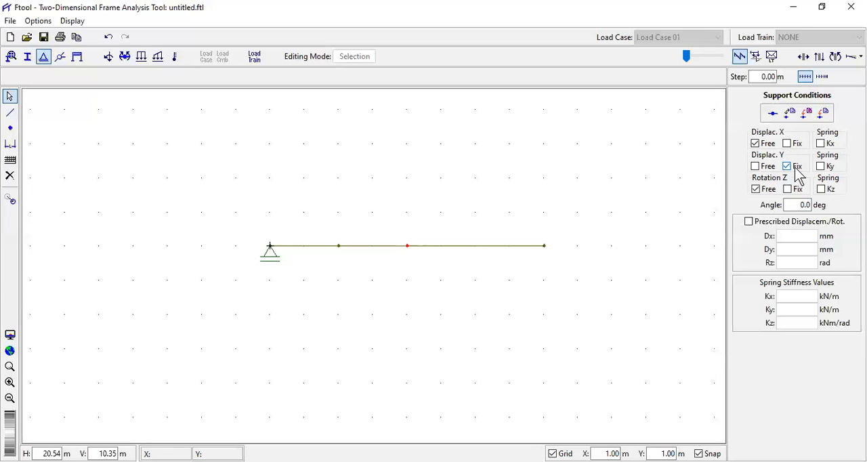
{"action": "left_click", "coordinate": [823, 116]}
{"action": "left_click", "coordinate": [529, 226]}
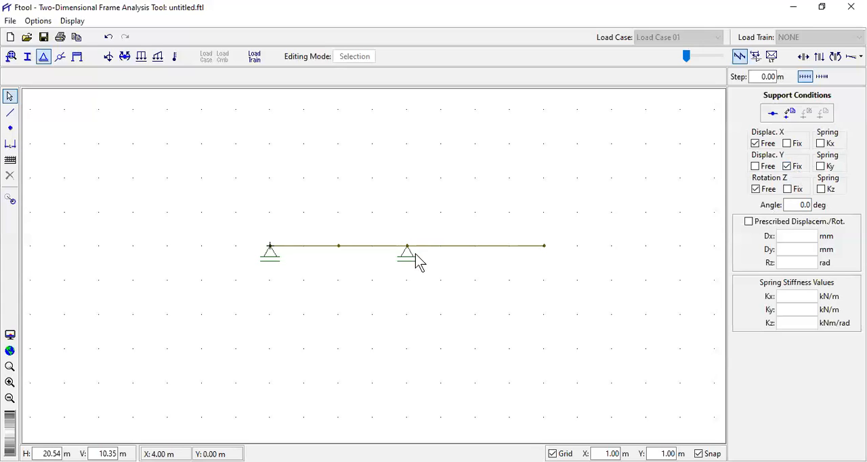
{"action": "left_click", "coordinate": [544, 246]}
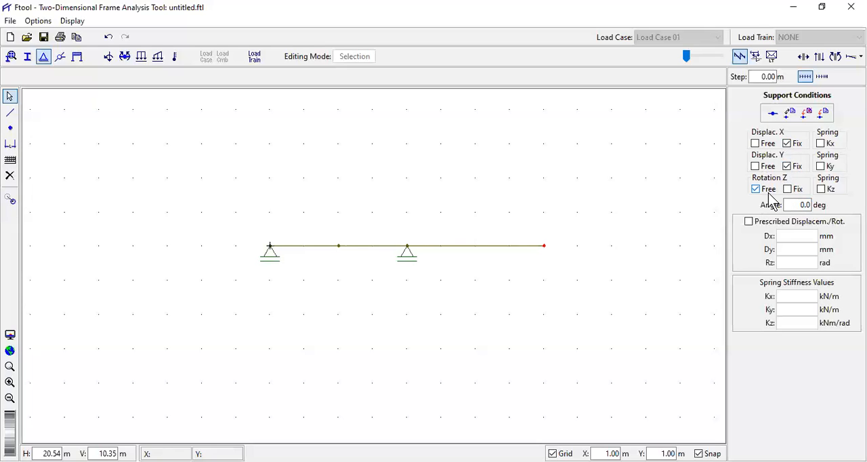
{"action": "left_click", "coordinate": [824, 114]}
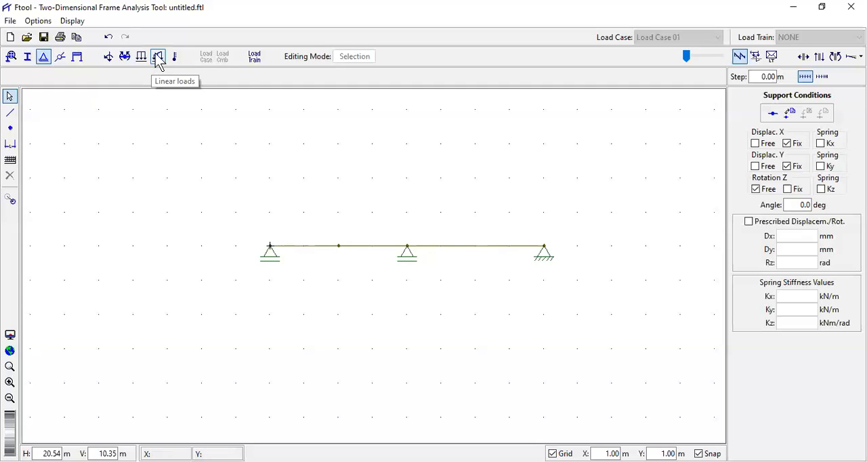
- Create a Generic Isotropic material labelled e1, keeping its default elastic modulus
{"action": "left_click", "coordinate": [12, 59]}
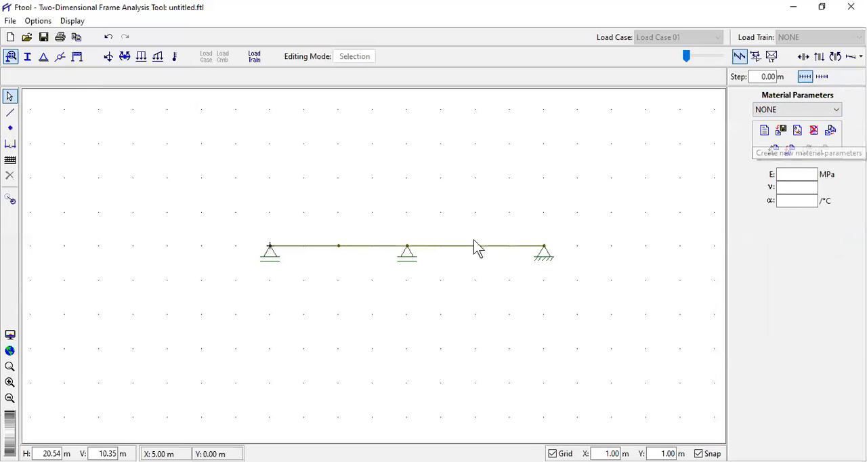
{"action": "left_click", "coordinate": [765, 132]}
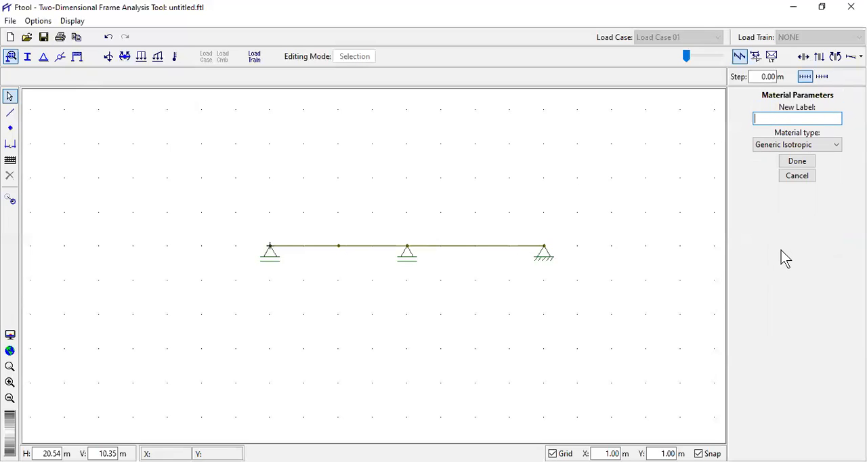
{"action": "type", "text": "e1"}
{"action": "left_click", "coordinate": [799, 166]}
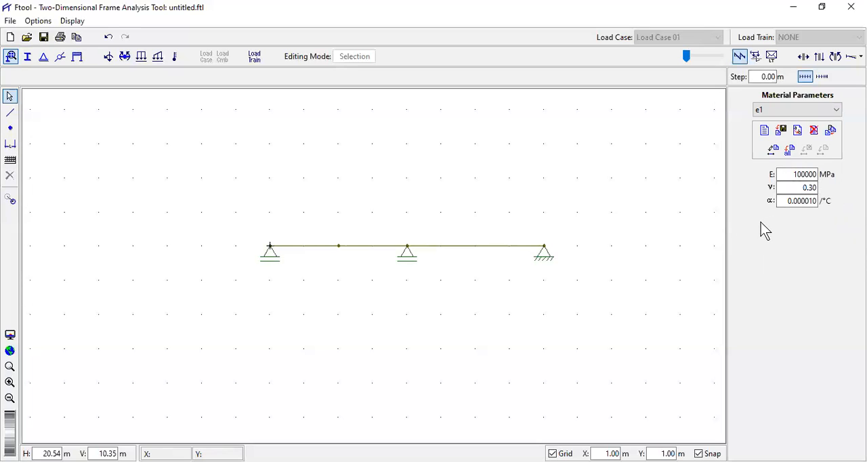
{"action": "left_click", "coordinate": [815, 174]}
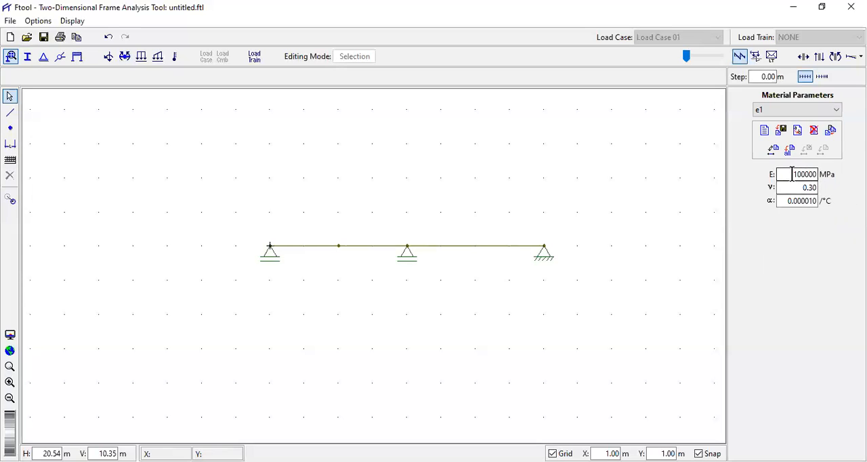
{"action": "double_click", "coordinate": [814, 174]}
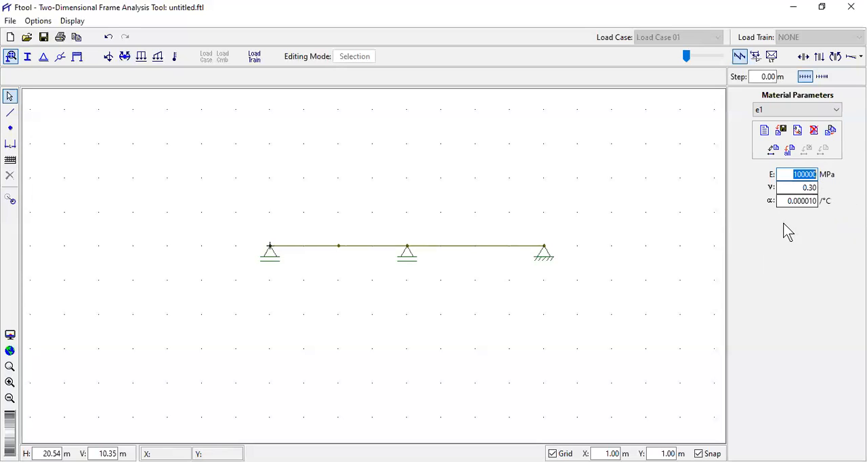
{"action": "left_click", "coordinate": [803, 170]}
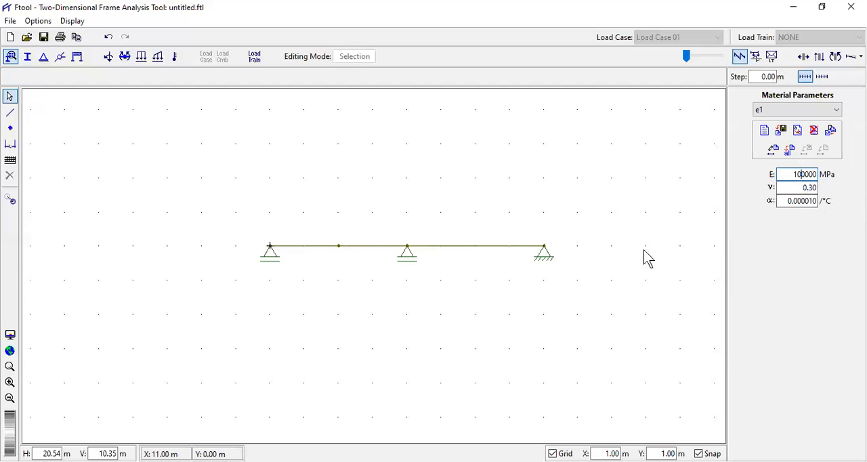
- Assign material e1 to all three beam members
{"action": "left_click", "coordinate": [306, 245]}
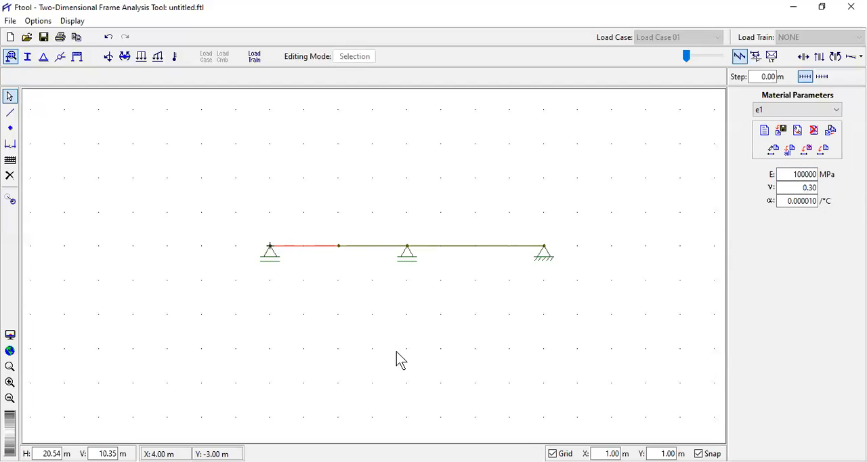
{"action": "left_click", "coordinate": [371, 246]}
{"action": "left_click", "coordinate": [465, 246], "text": "shift"}
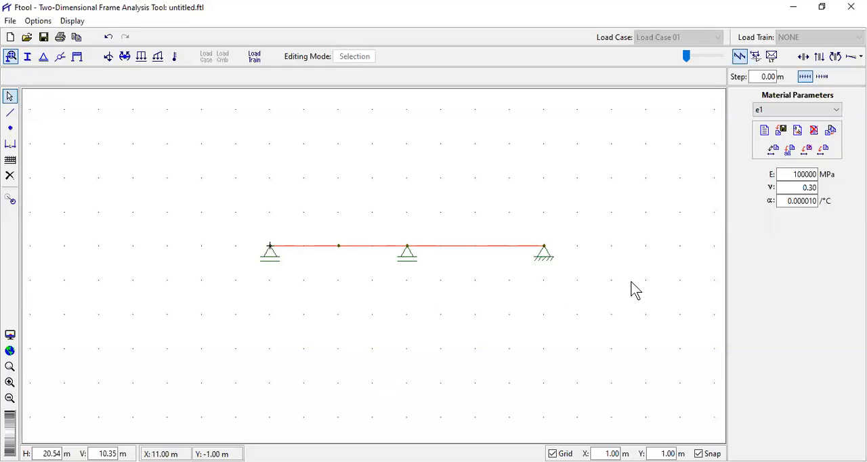
{"action": "left_click", "coordinate": [825, 151]}
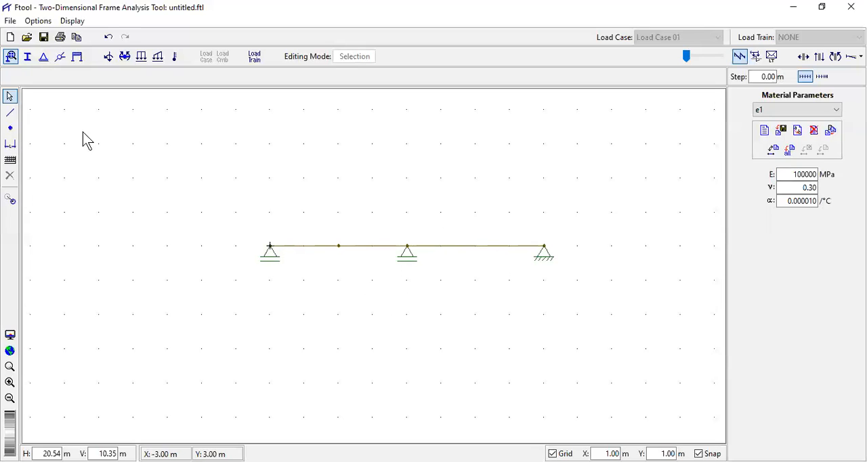
- Create a new parameterized Rectangle section labelled s1
{"action": "left_click", "coordinate": [27, 57]}
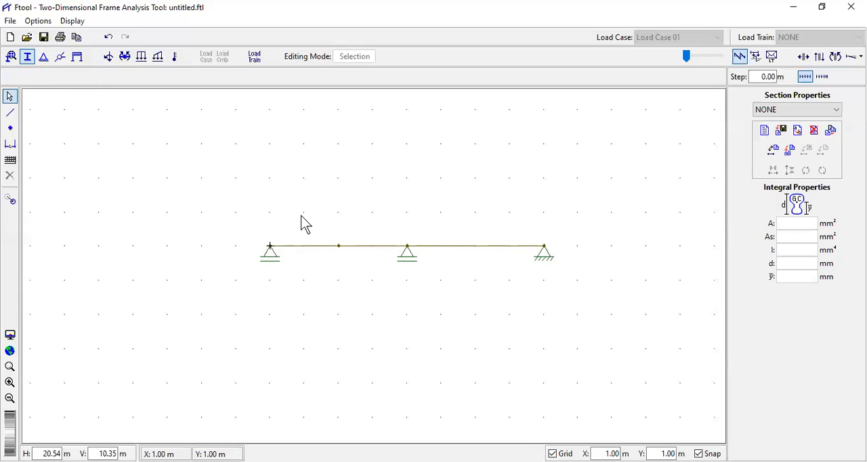
{"action": "key", "text": "ctrl"}
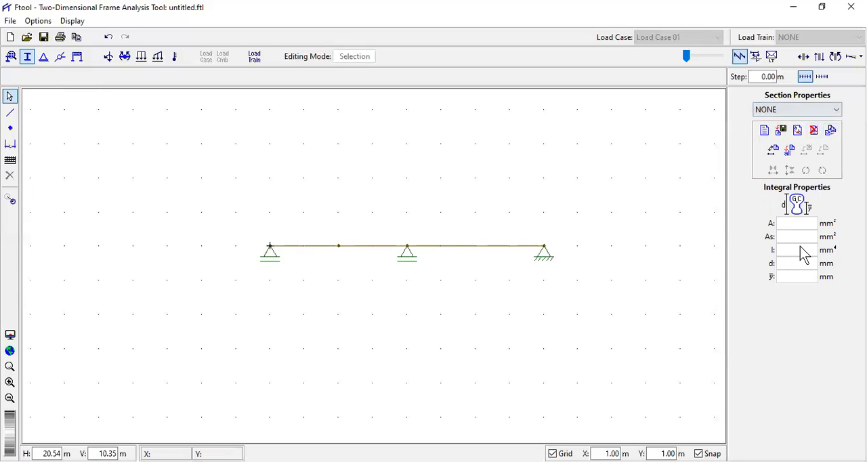
{"action": "left_click", "coordinate": [764, 132]}
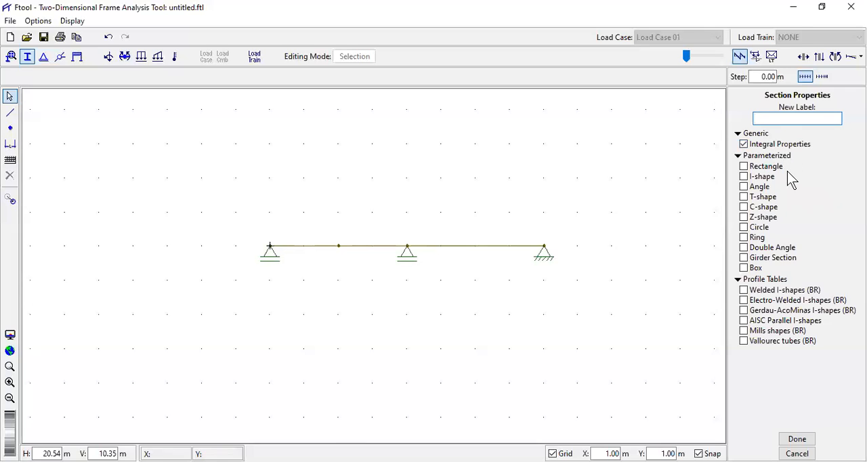
{"action": "type", "text": "s1"}
{"action": "left_click", "coordinate": [744, 166]}
{"action": "left_click", "coordinate": [796, 439]}
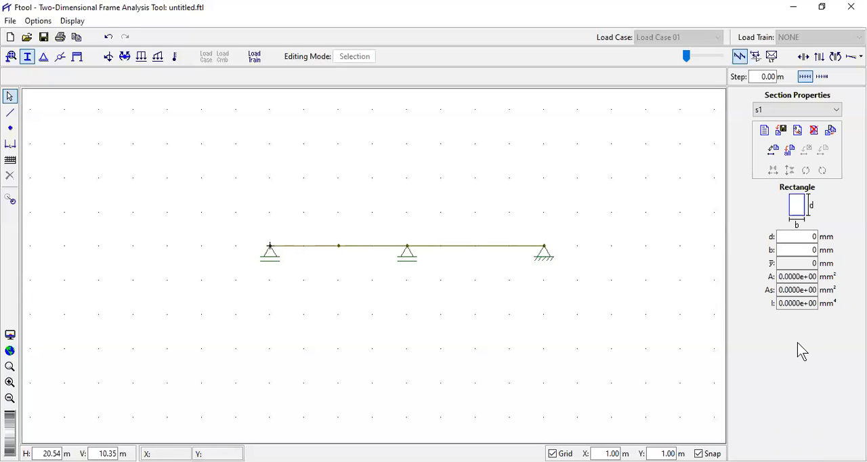
- Set section s1's height d to 300 mm and width b to 200 mm
{"action": "left_click", "coordinate": [808, 236]}
{"action": "type", "text": "300"}
{"action": "key", "text": "Tab"}
{"action": "type", "text": "200"}
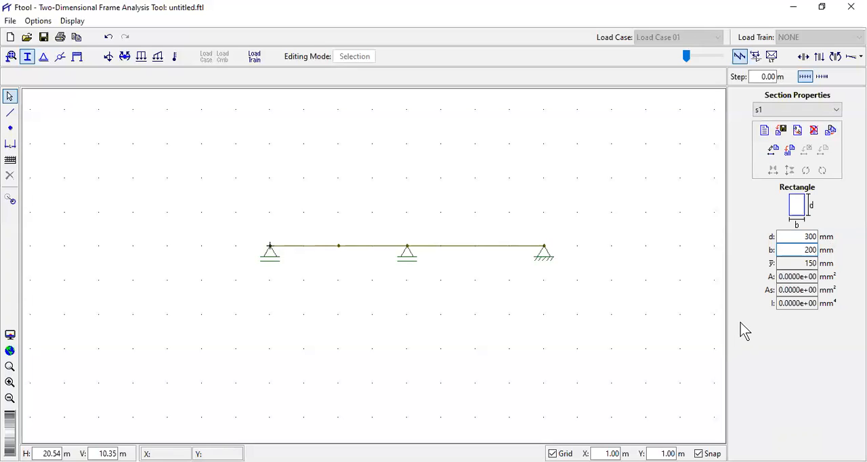
- Assign section s1 to all three beam members
{"action": "left_click", "coordinate": [301, 245]}
{"action": "left_click", "coordinate": [371, 246], "text": "shift"}
{"action": "left_click", "coordinate": [449, 246], "text": "shift"}
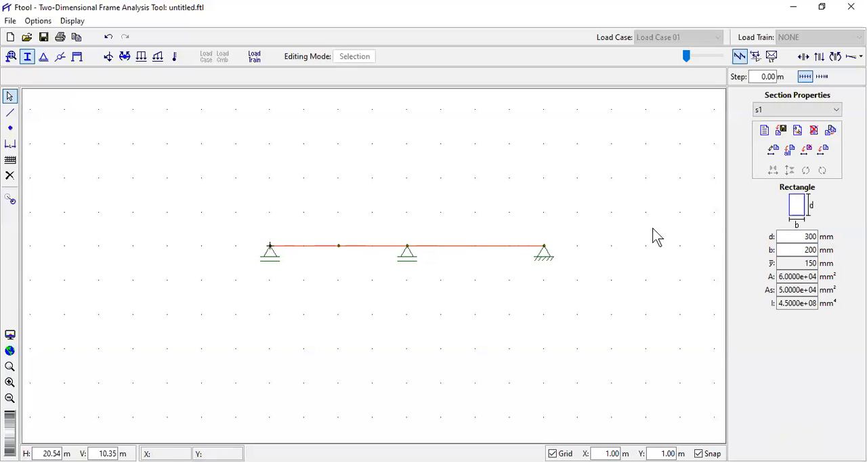
{"action": "left_click", "coordinate": [824, 152]}
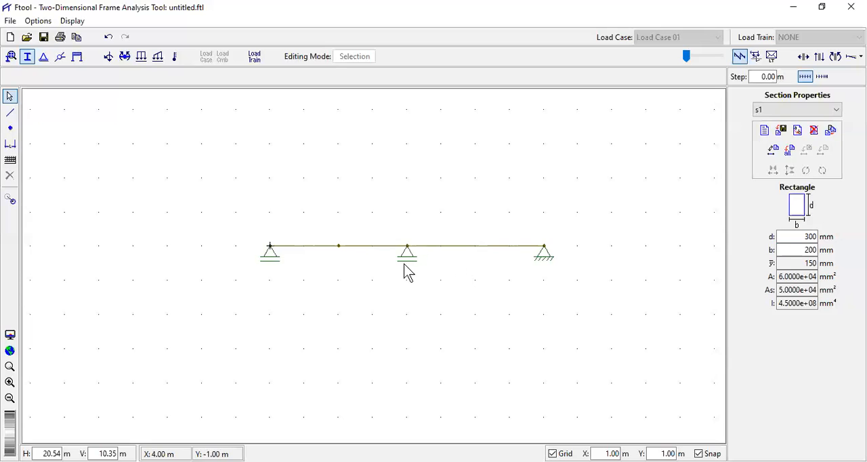
- Check Exemplo 4's point load in Adobe Acrobat and create a nodal load labelled f1 with the node midway between A and B selected
{"action": "scroll", "coordinate": [403, 271], "scroll_direction": "down", "scroll_amount": 1}
{"action": "scroll", "coordinate": [497, 287], "scroll_direction": "up", "scroll_amount": 1}
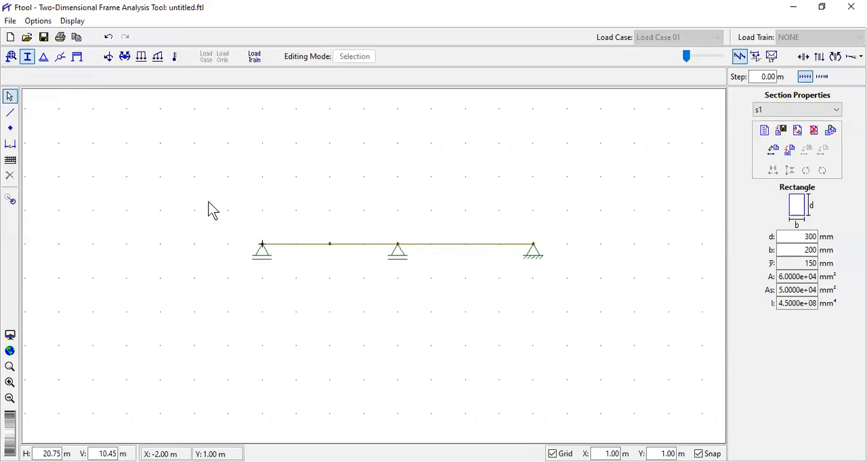
{"action": "left_click", "coordinate": [331, 246]}
{"action": "key", "text": "alt+Tab"}
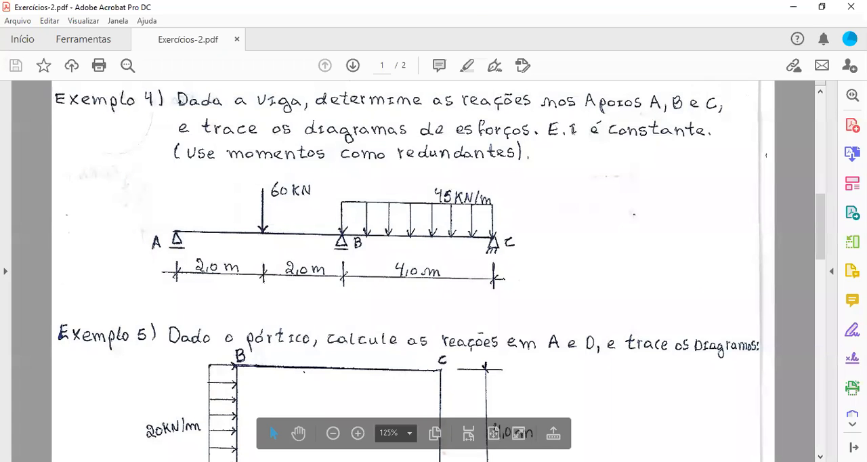
{"action": "key", "text": "alt+Tab"}
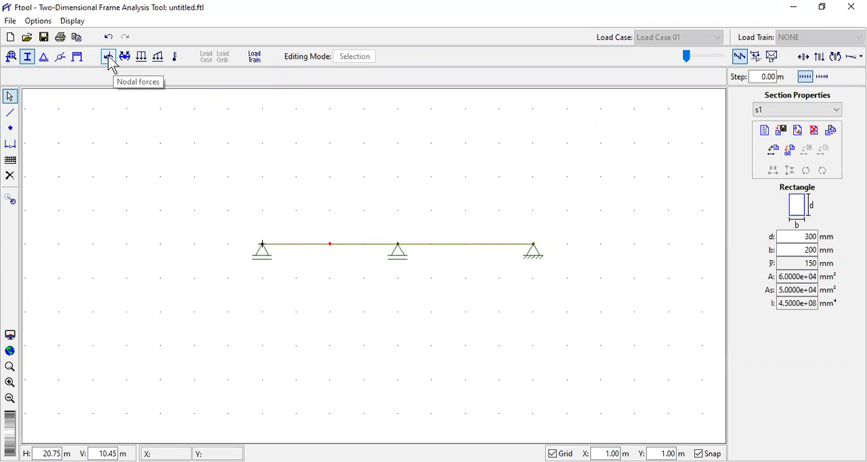
{"action": "left_click", "coordinate": [112, 61]}
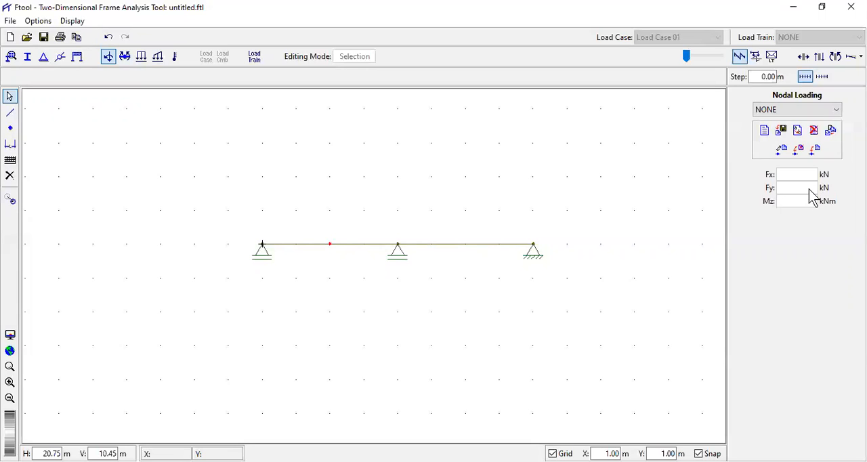
{"action": "left_click", "coordinate": [765, 133]}
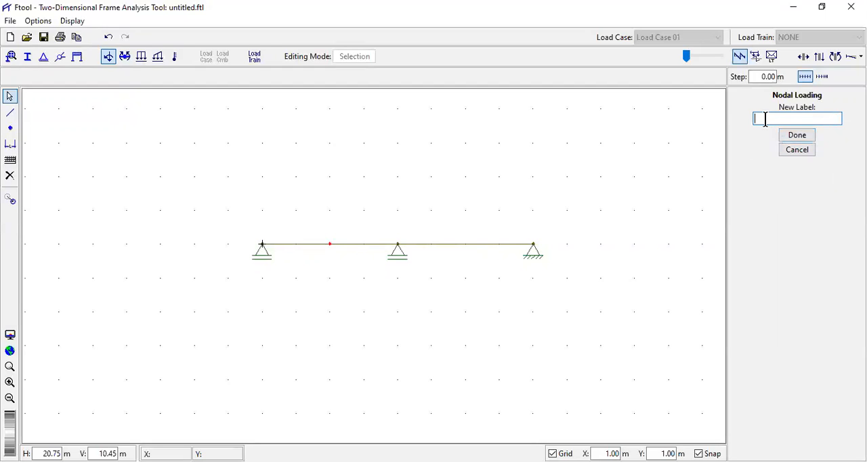
{"action": "type", "text": "f1"}
{"action": "left_click", "coordinate": [803, 138]}
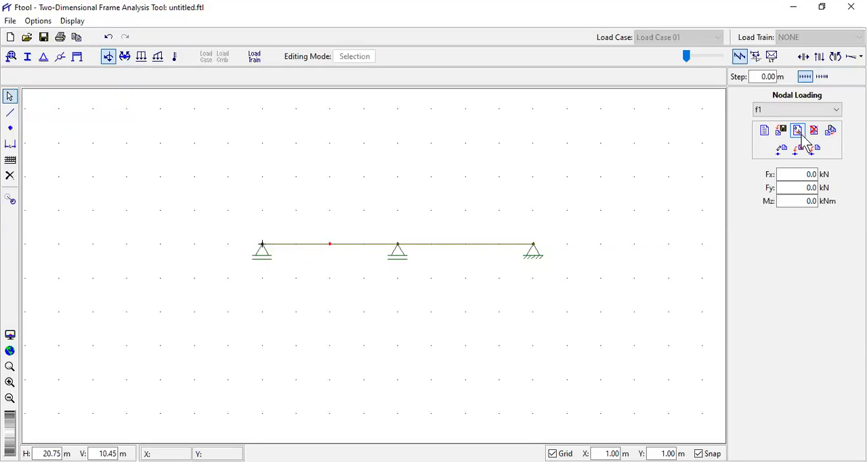
- Set f1's vertical force Fy to -60 kN and apply it to the selected node midway between A and B
{"action": "left_click", "coordinate": [803, 187]}
{"action": "type", "text": "-60"}
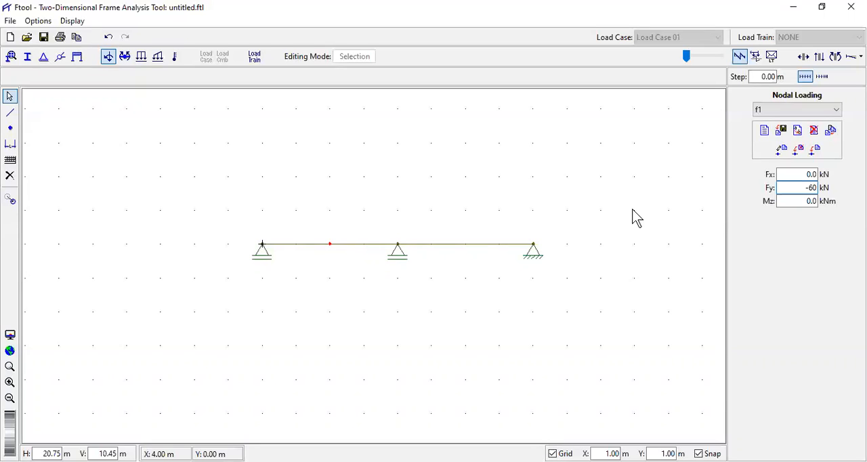
{"action": "left_click", "coordinate": [815, 150]}
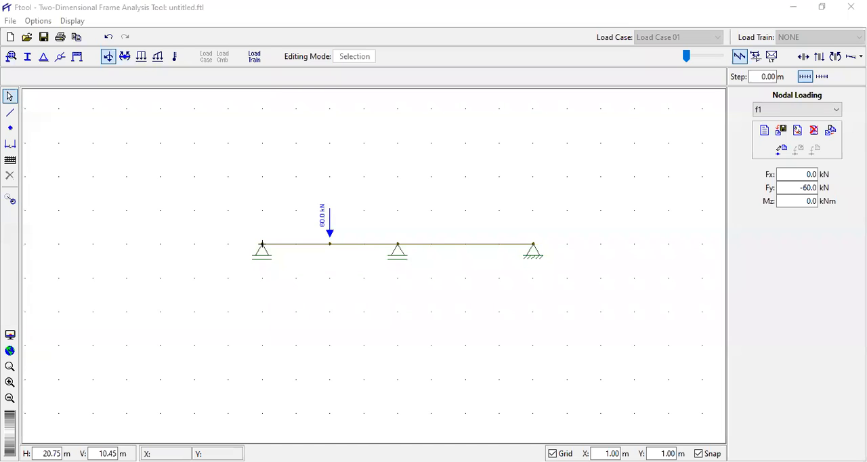
- Check Exemplo 4's distributed load in Adobe Acrobat and create a uniform load labelled q1 with member B-C selected
{"action": "key", "text": "alt+Tab"}
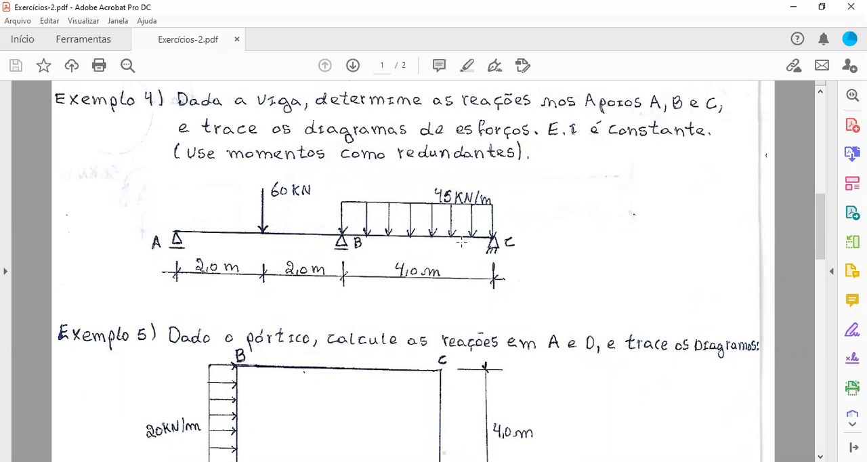
{"action": "mouse_move", "coordinate": [364, 437]}
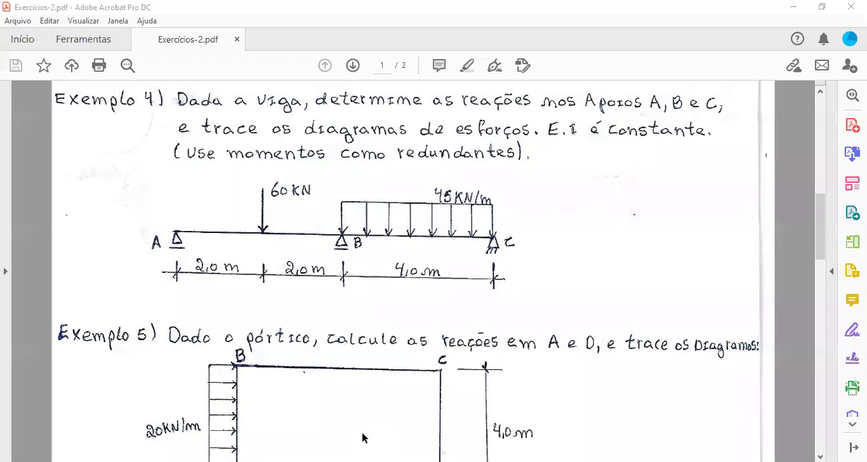
{"action": "key", "text": "alt+Tab"}
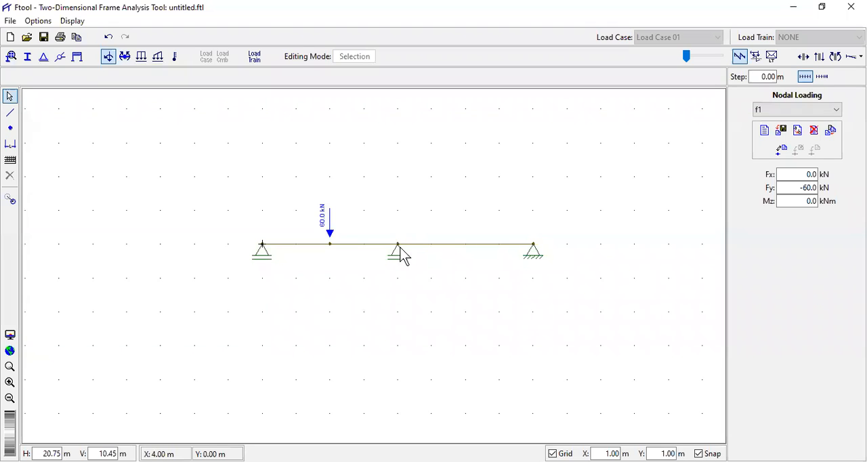
{"action": "left_click", "coordinate": [531, 257]}
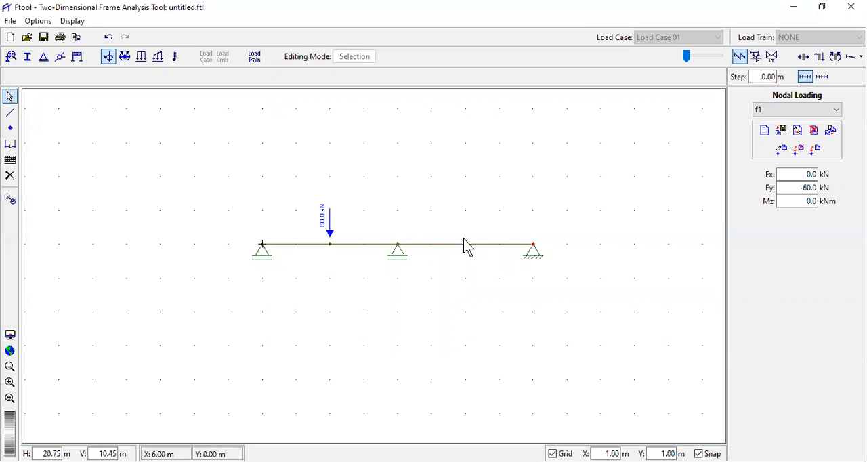
{"action": "left_click", "coordinate": [470, 215]}
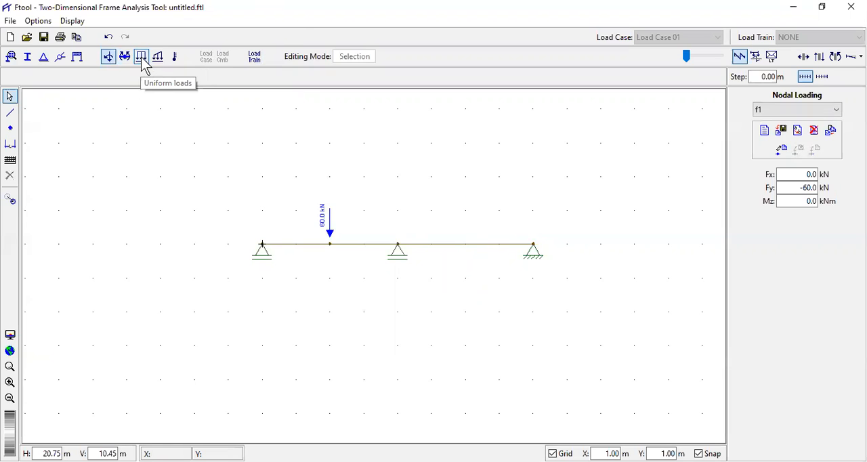
{"action": "left_click", "coordinate": [142, 60]}
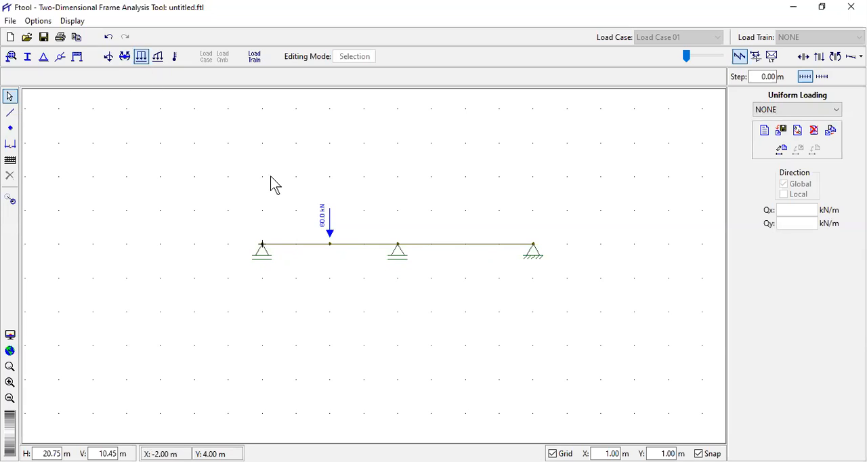
{"action": "left_click", "coordinate": [469, 252]}
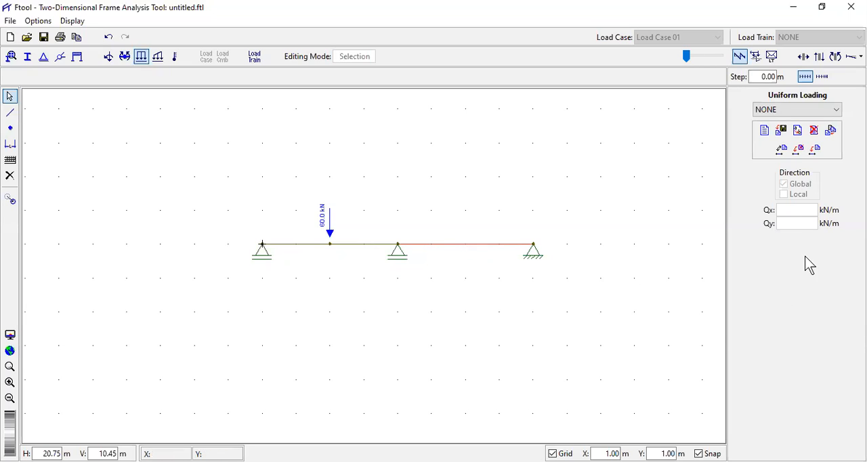
{"action": "left_click", "coordinate": [765, 131]}
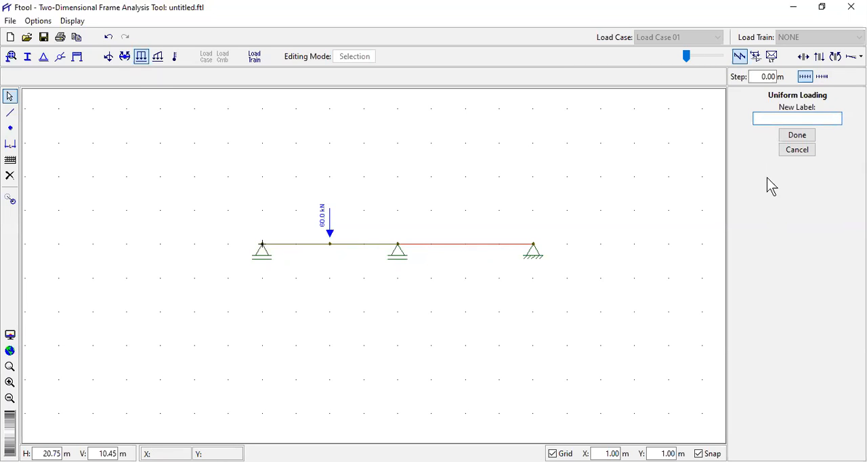
{"action": "type", "text": "q1"}
{"action": "left_click", "coordinate": [803, 141]}
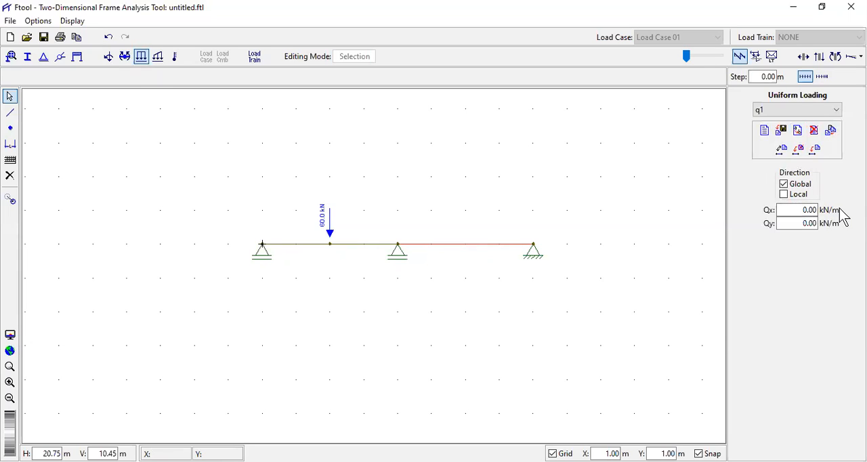
- Set q1's Qy to -45 kN/m in the global direction and apply it to the selected member B-C
{"action": "double_click", "coordinate": [802, 226]}
{"action": "type", "text": "-45"}
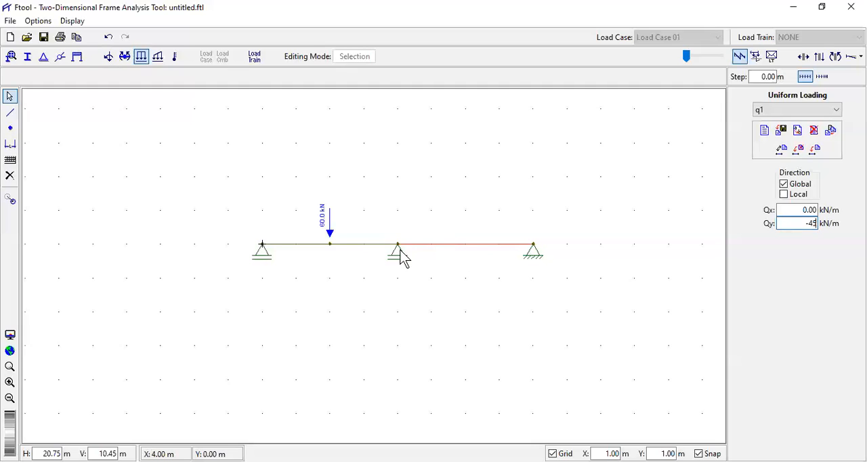
{"action": "left_click", "coordinate": [816, 150]}
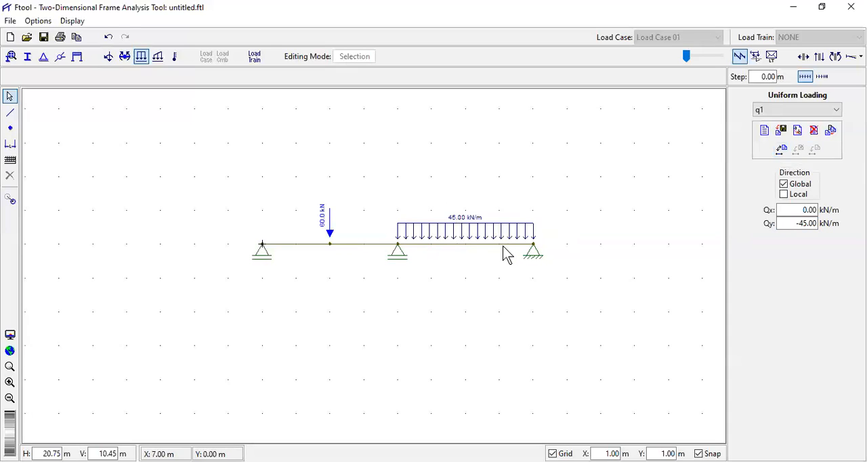
- Turn on the display of support reactions together with their values
{"action": "scroll", "coordinate": [464, 256], "scroll_direction": "down", "scroll_amount": 1}
{"action": "scroll", "coordinate": [464, 256], "scroll_direction": "up", "scroll_amount": 2}
{"action": "scroll", "coordinate": [461, 260], "scroll_direction": "down", "scroll_amount": 1}
{"action": "scroll", "coordinate": [457, 263], "scroll_direction": "up", "scroll_amount": 1}
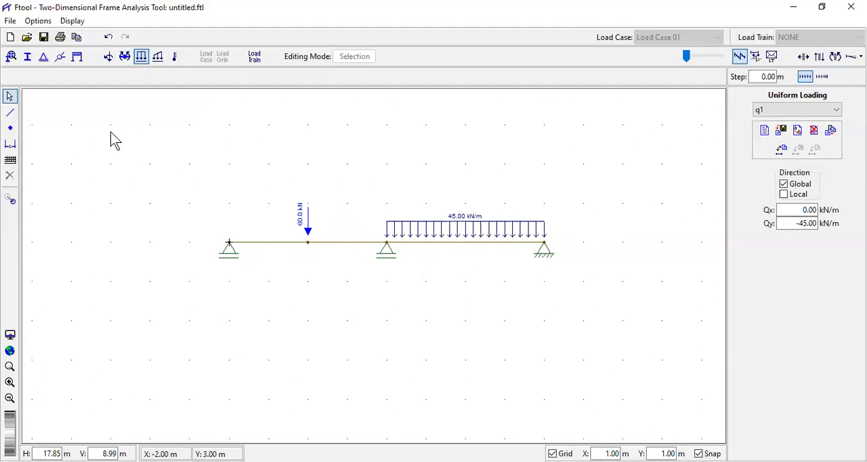
{"action": "left_click", "coordinate": [73, 21]}
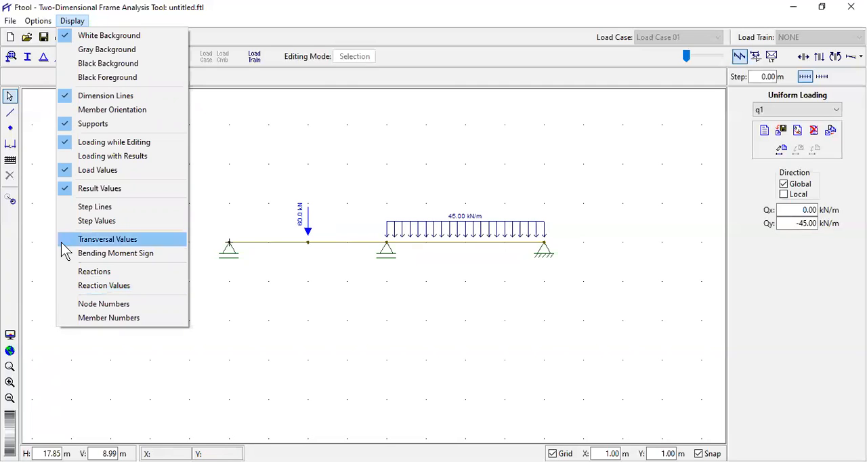
{"action": "left_click", "coordinate": [66, 286]}
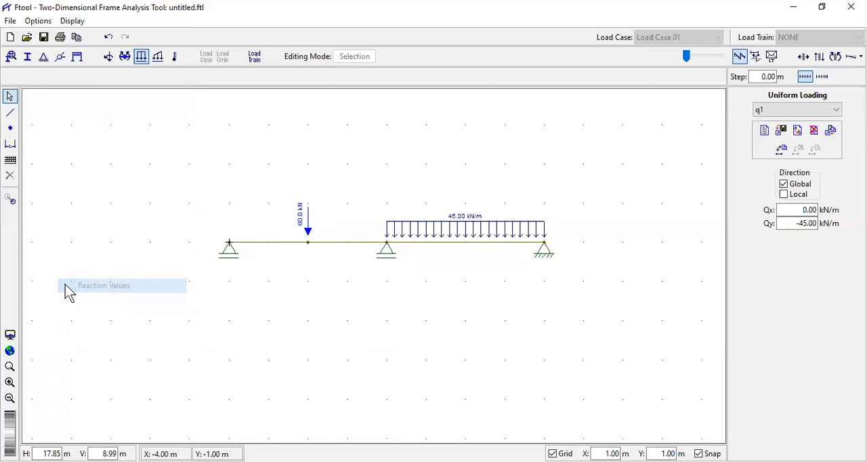
{"action": "left_click", "coordinate": [73, 21]}
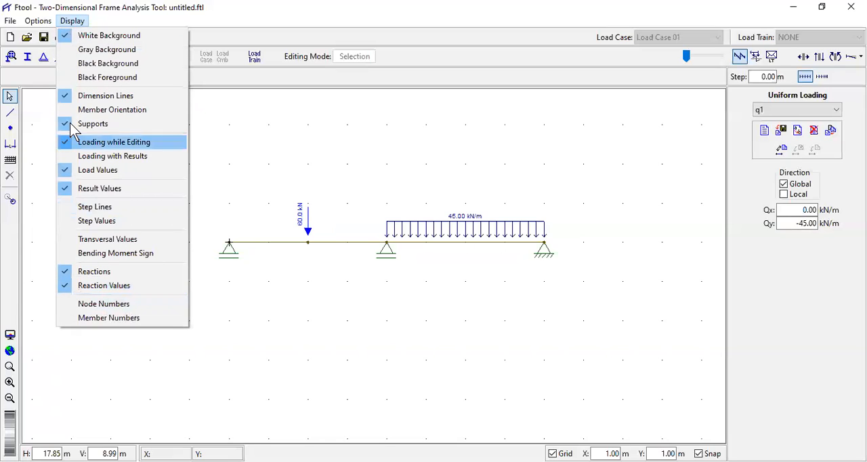
- Set the text display size to Large
{"action": "mouse_move", "coordinate": [50, 27]}
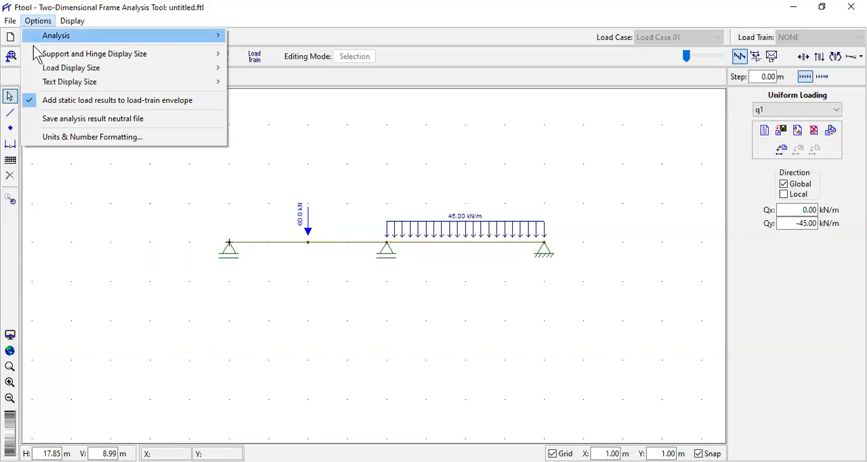
{"action": "mouse_move", "coordinate": [42, 92]}
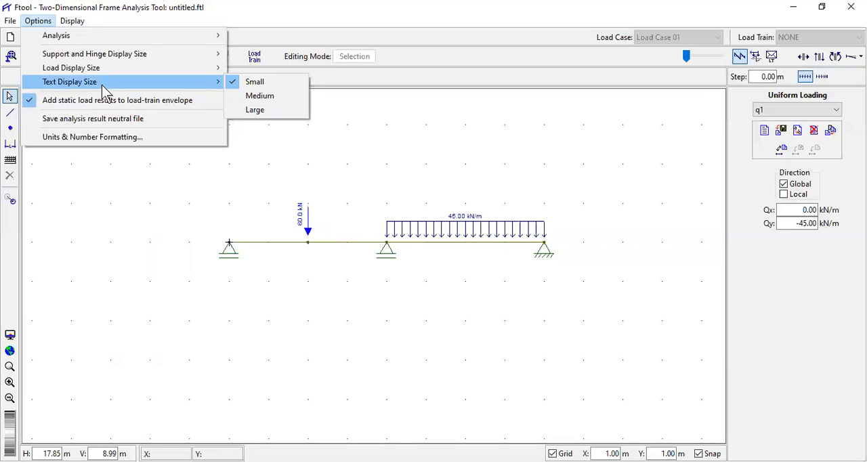
{"action": "left_click", "coordinate": [255, 109]}
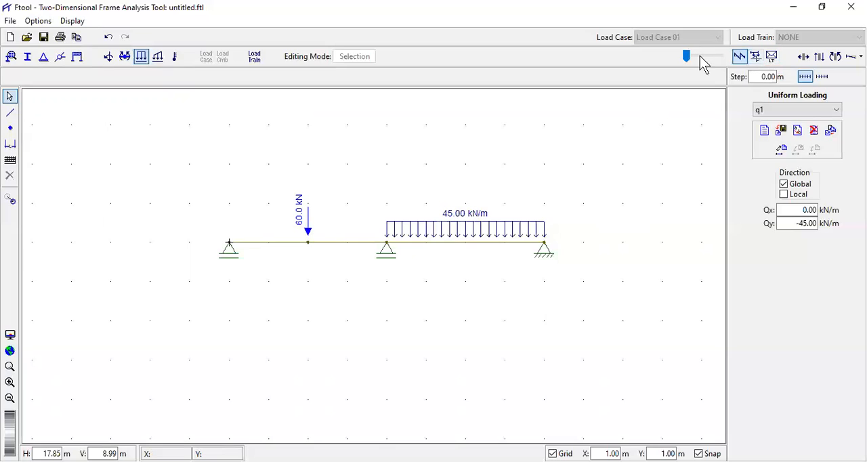
- Display the beam's shear force diagram, saving the model as viga1 in Área de Trabalho when asked for a file
{"action": "left_click", "coordinate": [821, 62]}
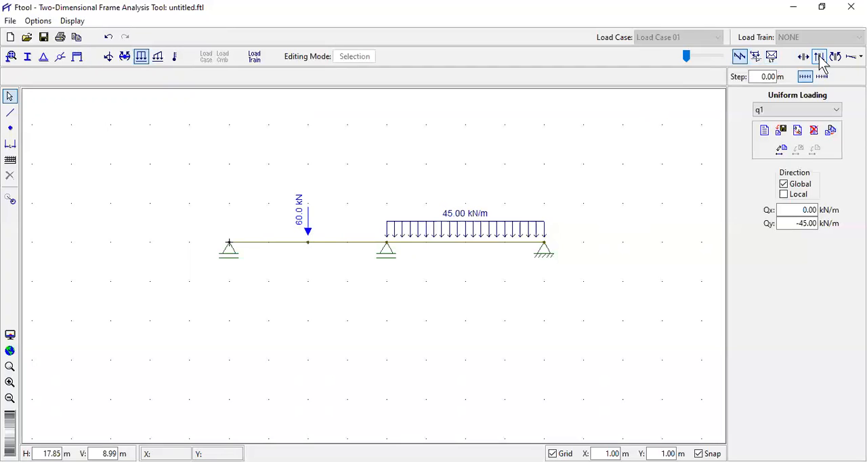
{"action": "left_click", "coordinate": [819, 56]}
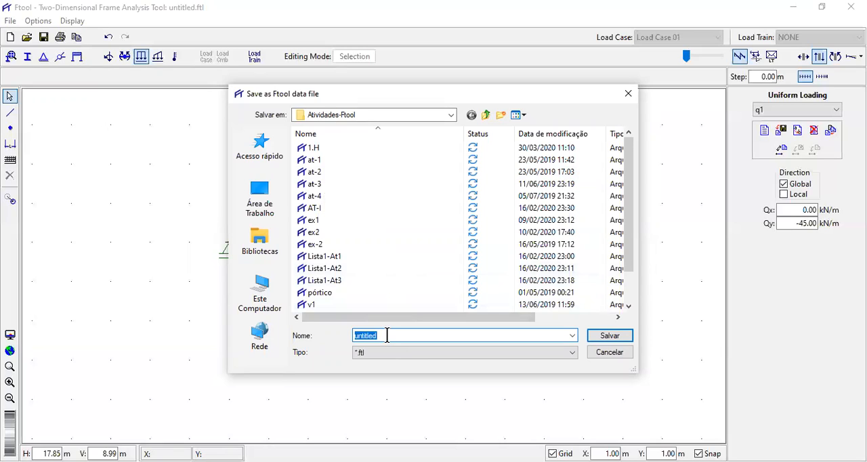
{"action": "type", "text": "viga1"}
{"action": "left_click", "coordinate": [257, 212]}
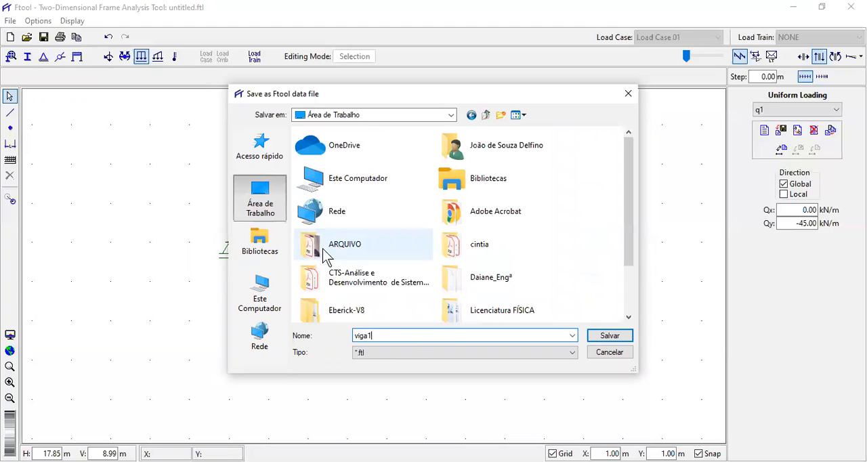
{"action": "left_click", "coordinate": [610, 336]}
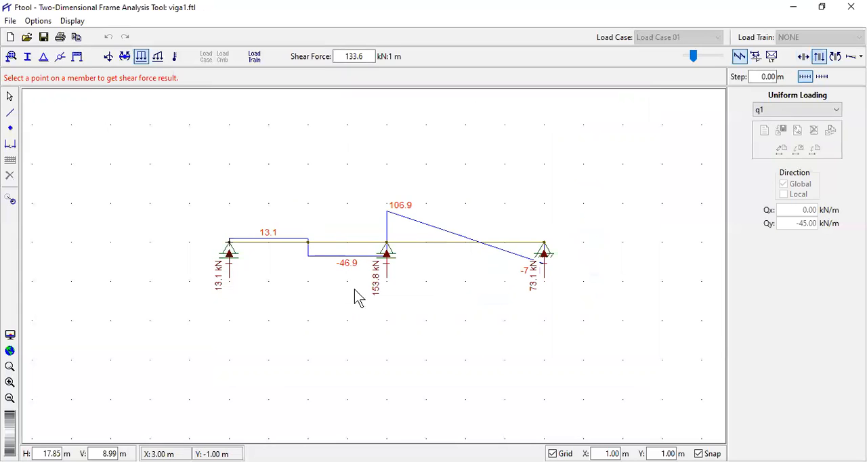
{"action": "scroll", "coordinate": [358, 296], "scroll_direction": "up", "scroll_amount": 2}
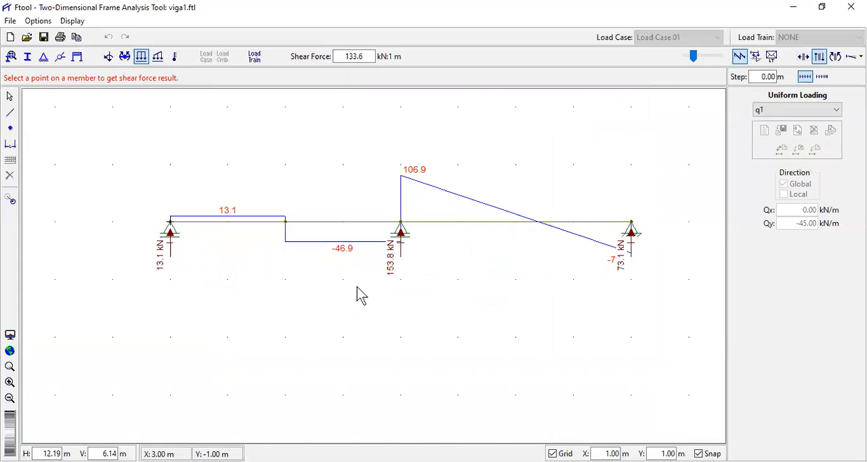
{"action": "scroll", "coordinate": [401, 266], "scroll_direction": "down", "scroll_amount": 2}
{"action": "scroll", "coordinate": [390, 265], "scroll_direction": "up", "scroll_amount": 2}
{"action": "scroll", "coordinate": [368, 257], "scroll_direction": "up", "scroll_amount": 3}
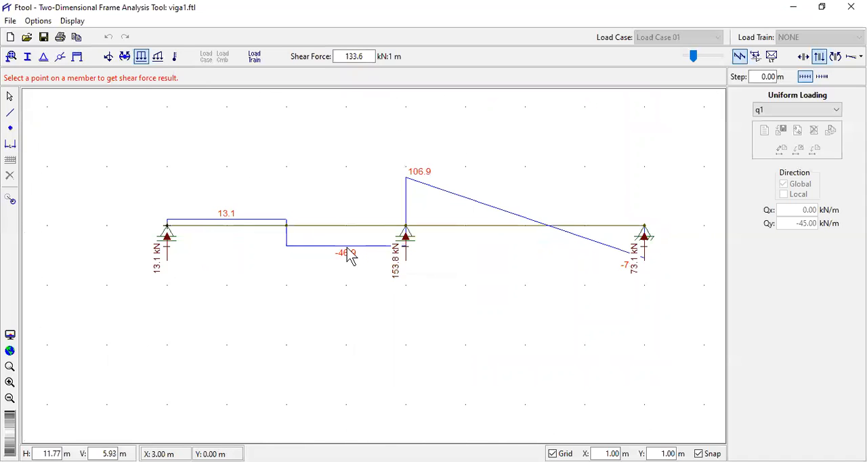
- Examine the shear force values along span A-B, before and after the point load
{"action": "scroll", "coordinate": [345, 254], "scroll_direction": "up", "scroll_amount": 1}
{"action": "scroll", "coordinate": [335, 263], "scroll_direction": "down", "scroll_amount": 2}
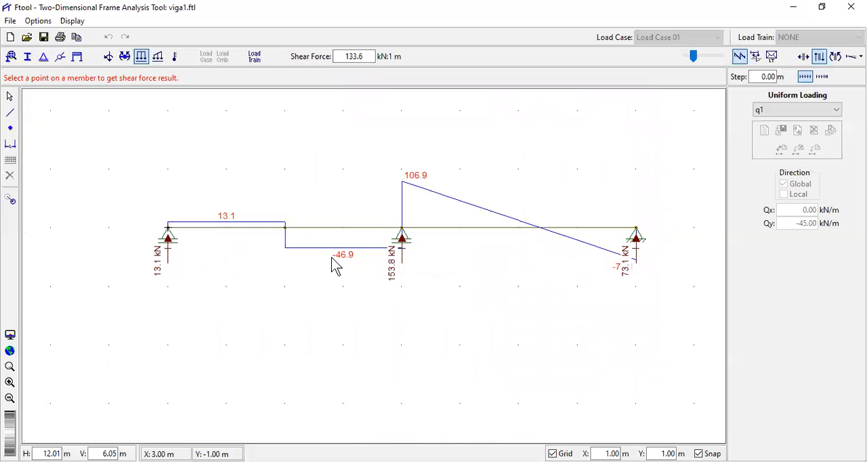
{"action": "scroll", "coordinate": [332, 259], "scroll_direction": "up", "scroll_amount": 2}
{"action": "scroll", "coordinate": [332, 258], "scroll_direction": "down", "scroll_amount": 3}
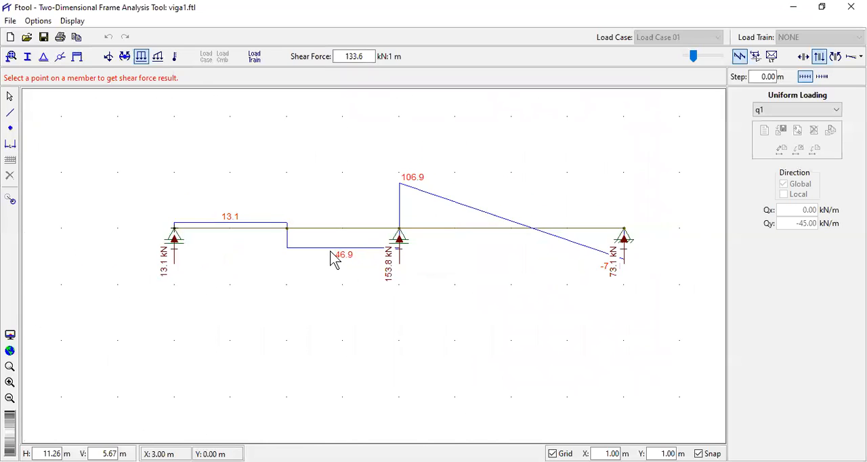
{"action": "scroll", "coordinate": [336, 258], "scroll_direction": "up", "scroll_amount": 3}
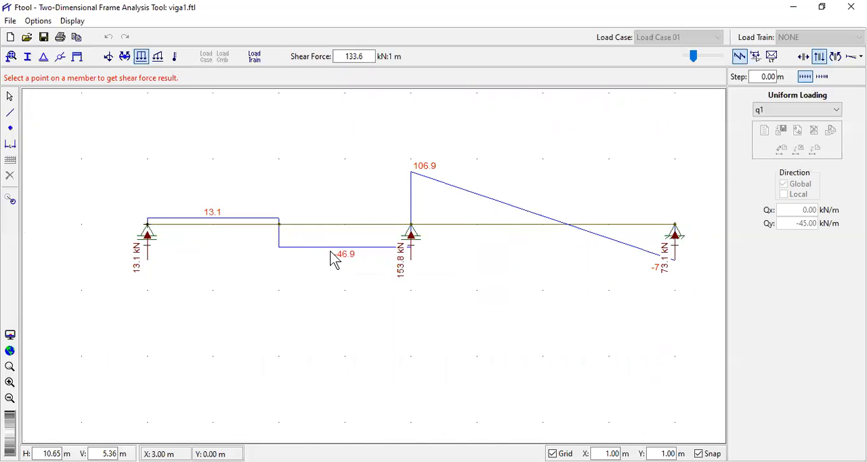
{"action": "scroll", "coordinate": [214, 246], "scroll_direction": "up", "scroll_amount": 1}
{"action": "left_click_drag", "start_coordinate": [319, 260], "coordinate": [288, 266]}
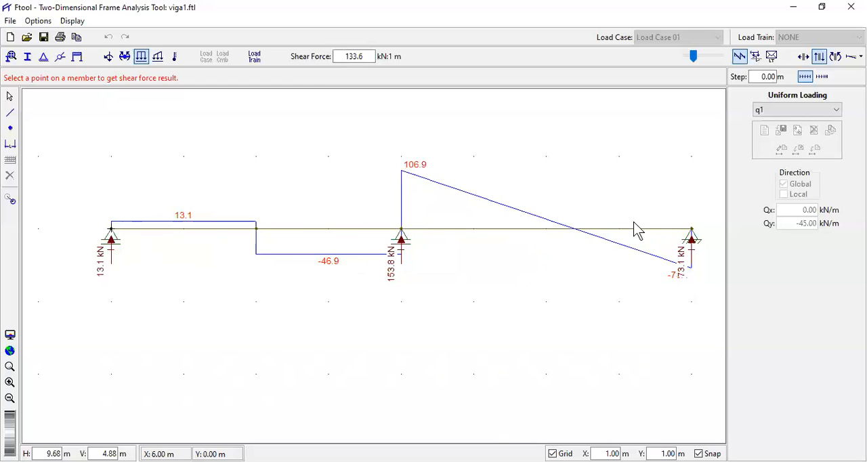
- Examine the shear force values of span B-C at supports B and C
{"action": "scroll", "coordinate": [412, 252], "scroll_direction": "down", "scroll_amount": 2}
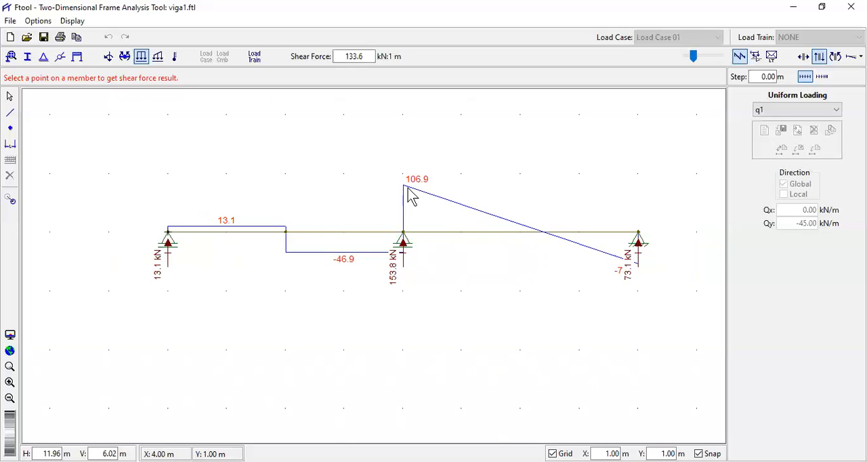
{"action": "scroll", "coordinate": [410, 193], "scroll_direction": "up", "scroll_amount": 1}
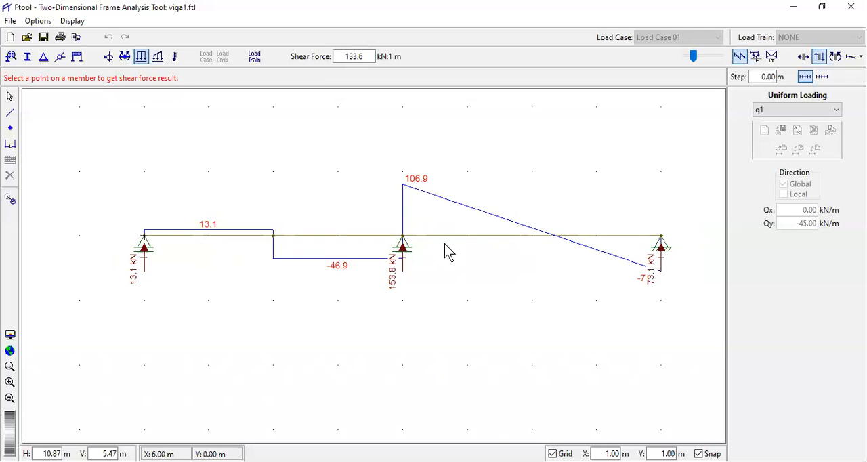
{"action": "scroll", "coordinate": [416, 247], "scroll_direction": "down", "scroll_amount": 2}
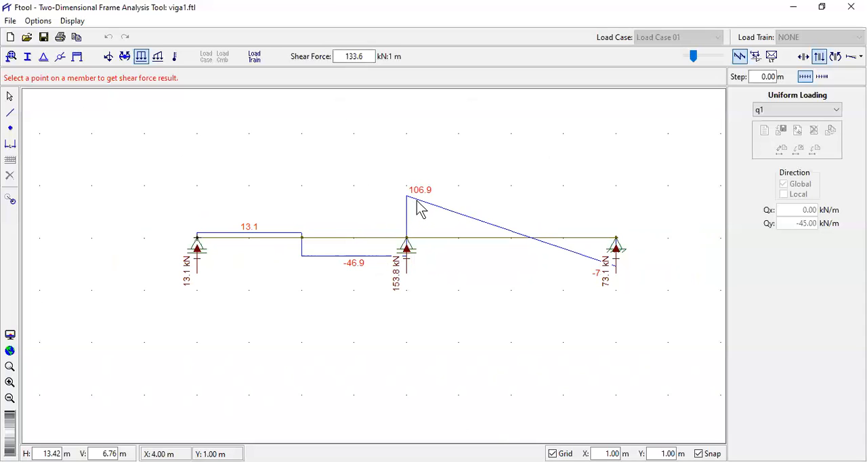
{"action": "scroll", "coordinate": [619, 280], "scroll_direction": "up", "scroll_amount": 8}
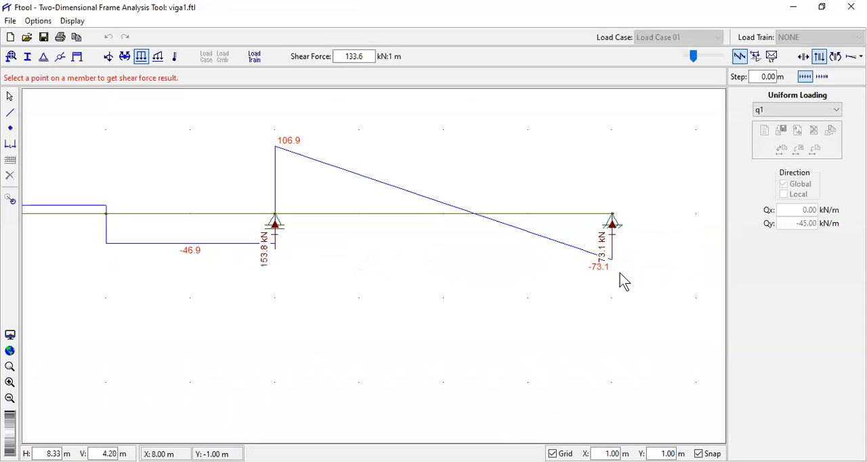
{"action": "scroll", "coordinate": [614, 271], "scroll_direction": "up", "scroll_amount": 2}
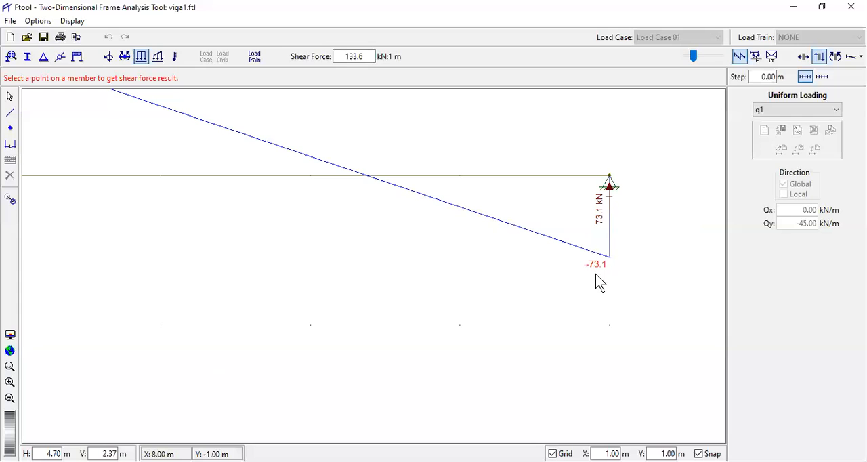
{"action": "scroll", "coordinate": [607, 269], "scroll_direction": "down", "scroll_amount": 9}
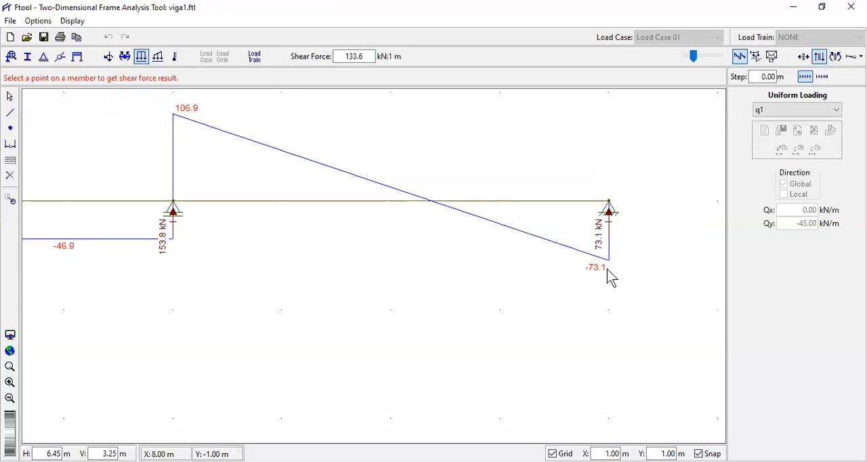
{"action": "scroll", "coordinate": [121, 313], "scroll_direction": "down", "scroll_amount": 3}
- Compare the shear force steps at supports A, B and C with their vertical reactions
{"action": "scroll", "coordinate": [126, 309], "scroll_direction": "up", "scroll_amount": 5}
{"action": "scroll", "coordinate": [160, 277], "scroll_direction": "up", "scroll_amount": 1}
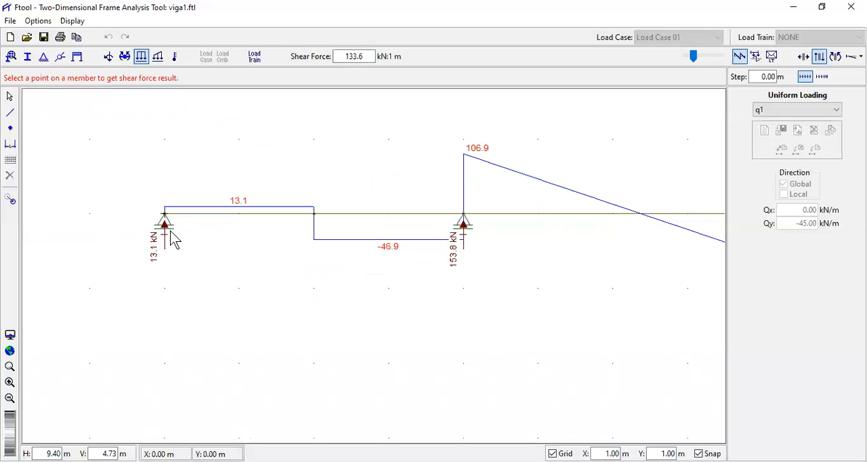
{"action": "scroll", "coordinate": [167, 260], "scroll_direction": "up", "scroll_amount": 3}
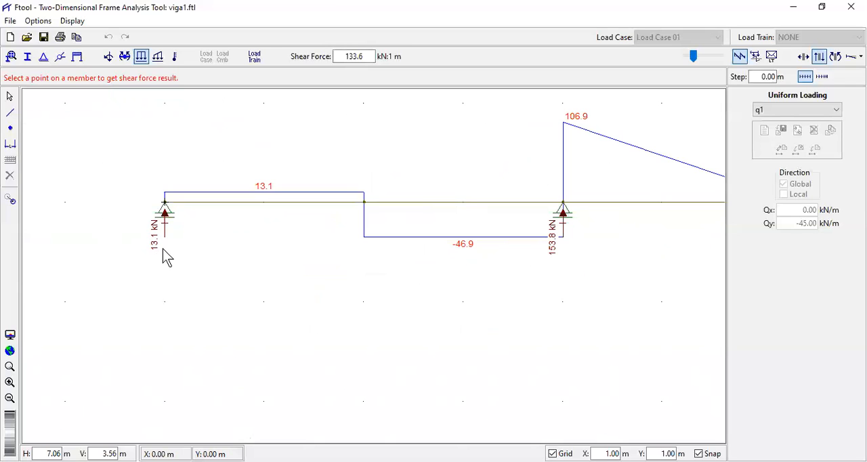
{"action": "scroll", "coordinate": [163, 248], "scroll_direction": "down", "scroll_amount": 4}
{"action": "scroll", "coordinate": [445, 260], "scroll_direction": "up", "scroll_amount": 4}
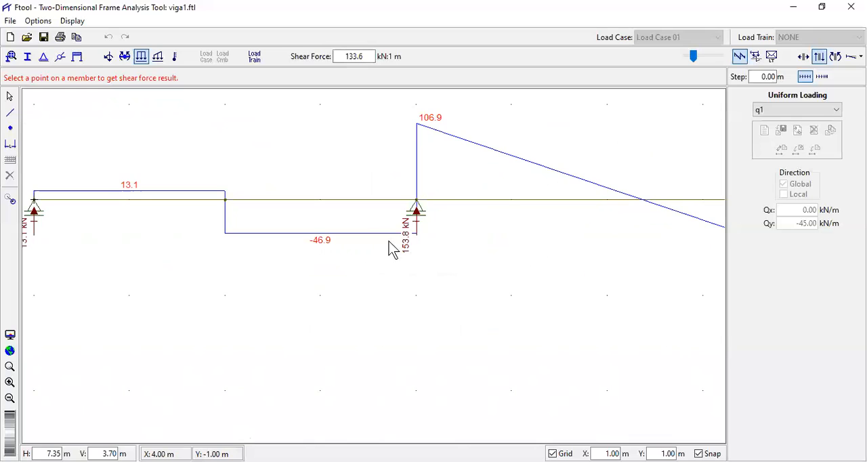
{"action": "scroll", "coordinate": [391, 247], "scroll_direction": "down", "scroll_amount": 6}
{"action": "scroll", "coordinate": [642, 263], "scroll_direction": "up", "scroll_amount": 4}
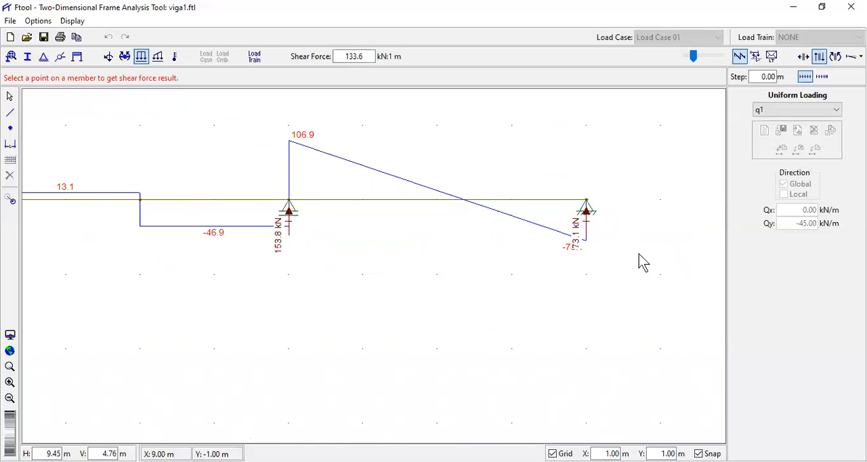
{"action": "scroll", "coordinate": [598, 249], "scroll_direction": "up", "scroll_amount": 1}
{"action": "scroll", "coordinate": [588, 237], "scroll_direction": "up", "scroll_amount": 1}
{"action": "left_click", "coordinate": [590, 237]}
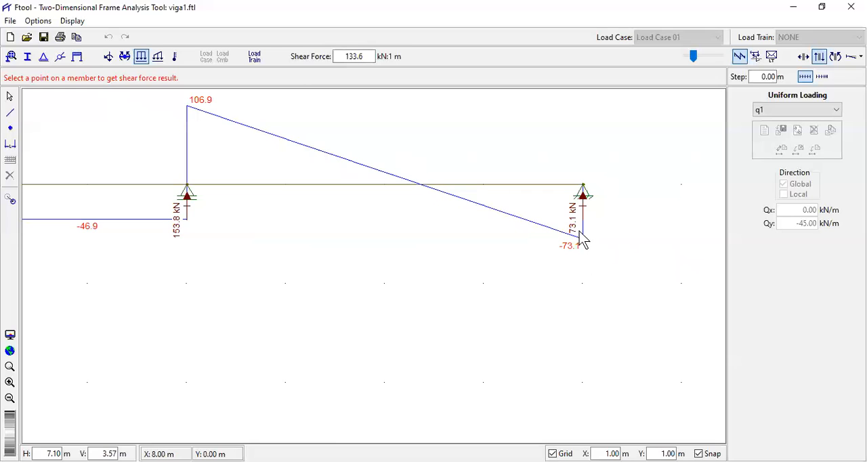
- Display the beam's bending moment diagram
{"action": "scroll", "coordinate": [579, 243], "scroll_direction": "down", "scroll_amount": 6}
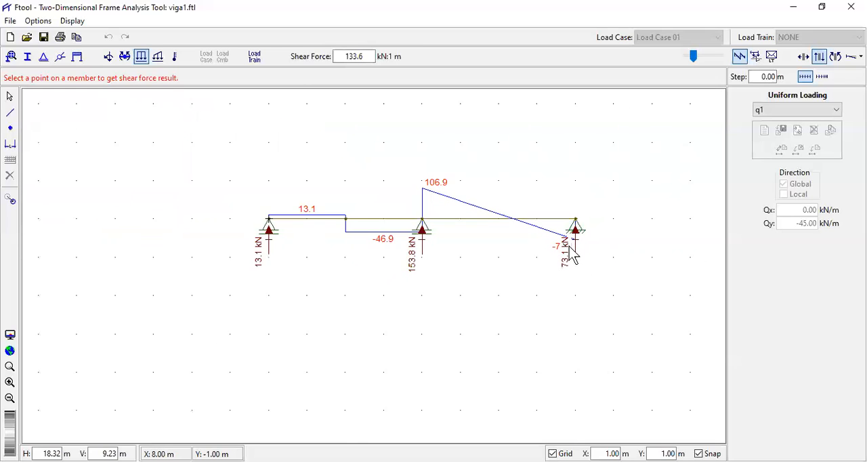
{"action": "scroll", "coordinate": [571, 254], "scroll_direction": "down", "scroll_amount": 1}
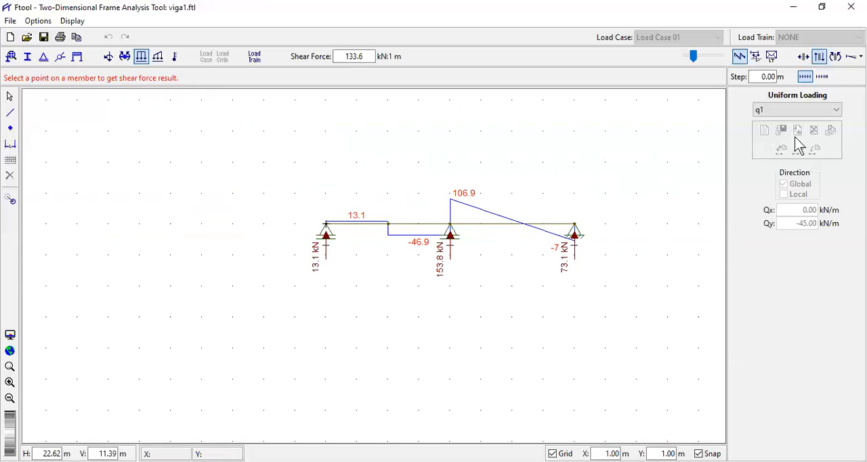
{"action": "left_click", "coordinate": [837, 58]}
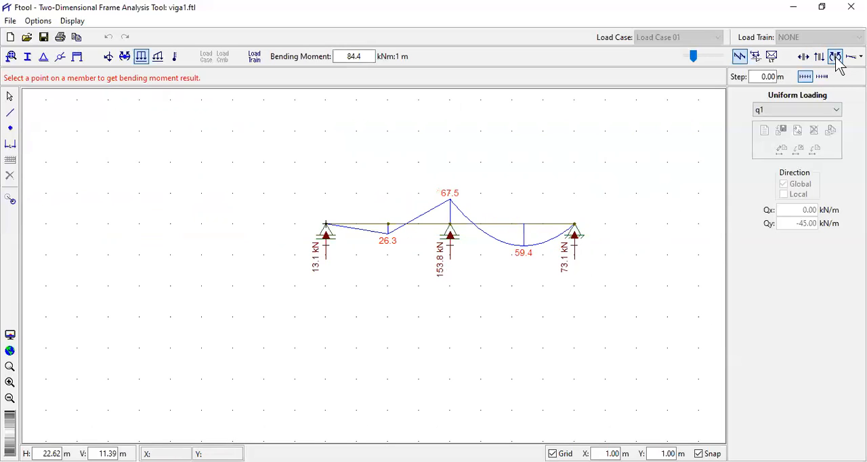
{"action": "scroll", "coordinate": [604, 224], "scroll_direction": "up", "scroll_amount": 3}
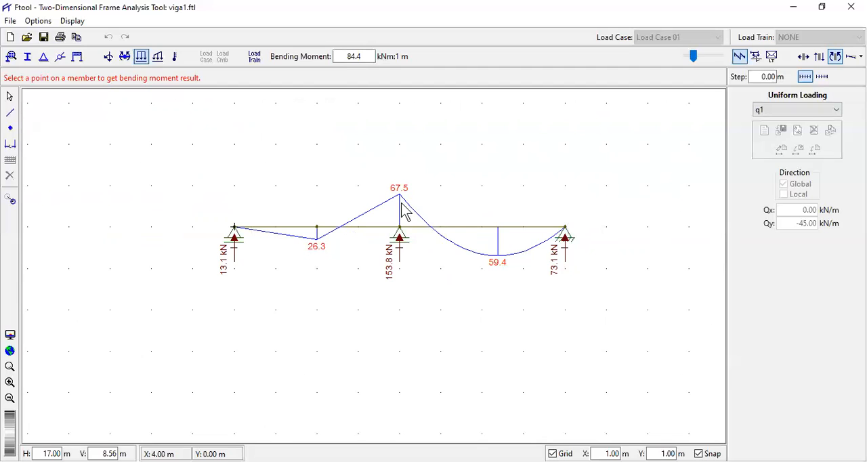
{"action": "scroll", "coordinate": [300, 244], "scroll_direction": "up", "scroll_amount": 3}
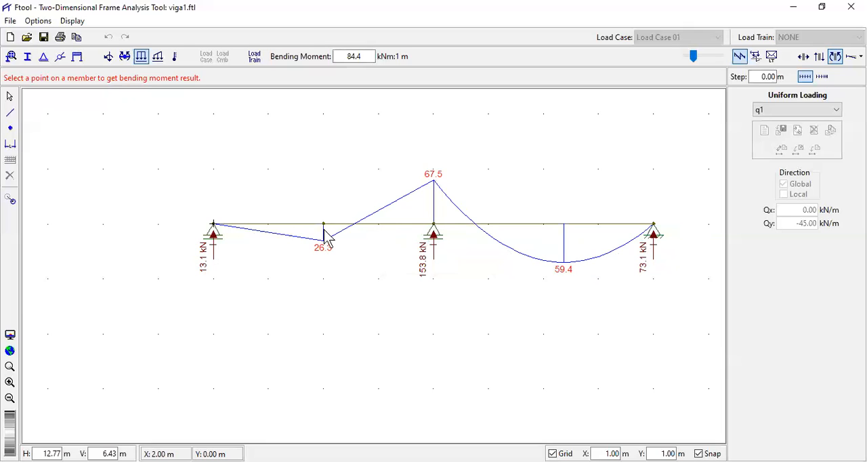
- Examine the bending moments at the supports, under the point load and at the peak within span B-C
{"action": "left_click", "coordinate": [215, 231]}
{"action": "left_click", "coordinate": [324, 247]}
{"action": "left_click", "coordinate": [325, 248]}
{"action": "left_click", "coordinate": [435, 183]}
{"action": "left_click", "coordinate": [657, 230]}
{"action": "scroll", "coordinate": [566, 276], "scroll_direction": "up", "scroll_amount": 1}
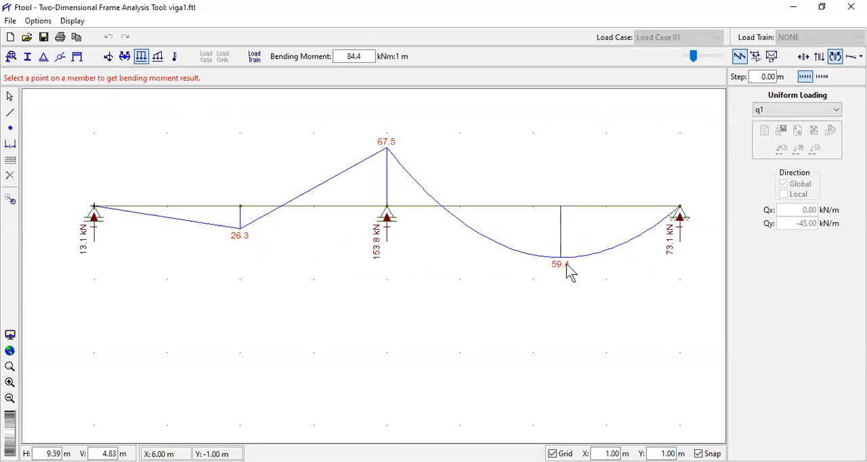
{"action": "left_click", "coordinate": [560, 275]}
{"action": "scroll", "coordinate": [553, 299], "scroll_direction": "down", "scroll_amount": 1}
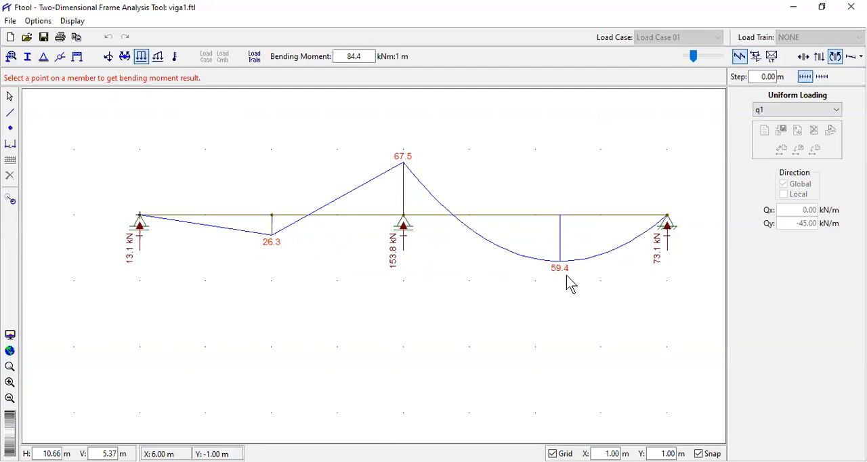
- Bring back the shear force diagram and check the point where shear crosses zero in span B-C
{"action": "left_click", "coordinate": [821, 60]}
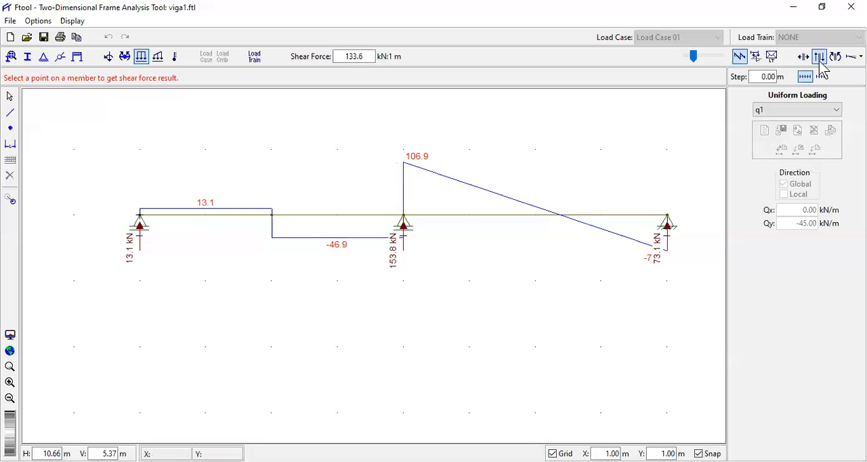
{"action": "left_click", "coordinate": [561, 217]}
{"action": "left_click", "coordinate": [561, 217]}
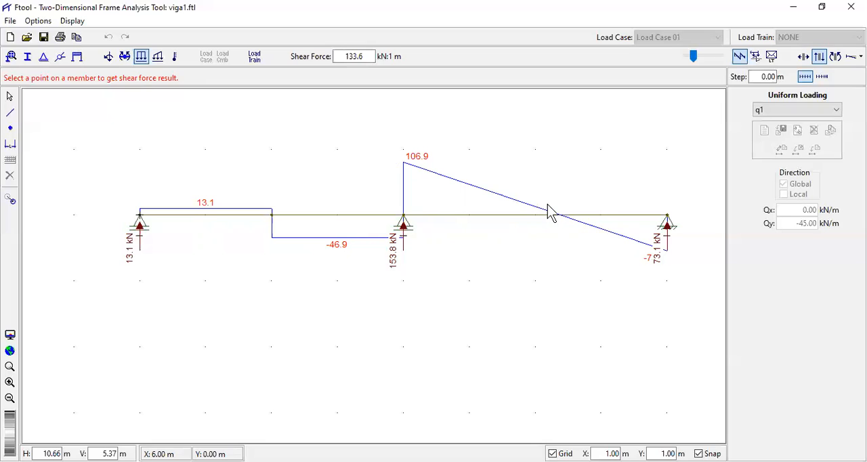
{"action": "left_click", "coordinate": [561, 216]}
{"action": "left_click", "coordinate": [561, 217]}
{"action": "left_click", "coordinate": [562, 217]}
- Return to the bending moment diagram and check the maximum span moment in B-C
{"action": "left_click", "coordinate": [835, 58]}
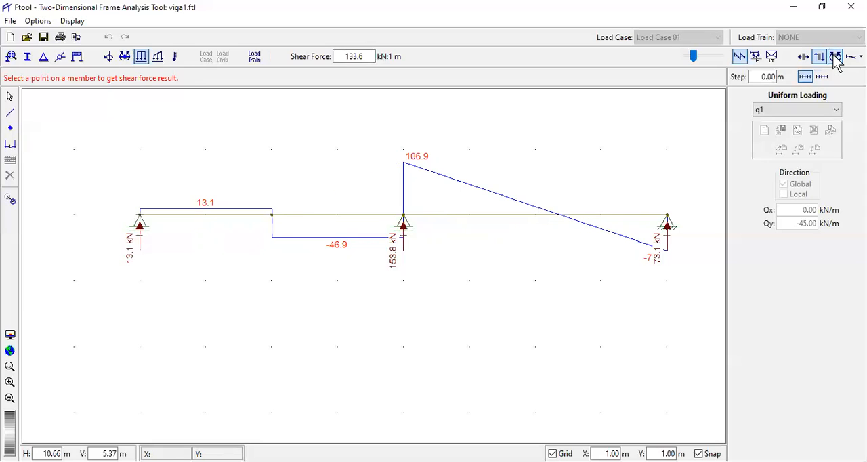
{"action": "left_click", "coordinate": [561, 275]}
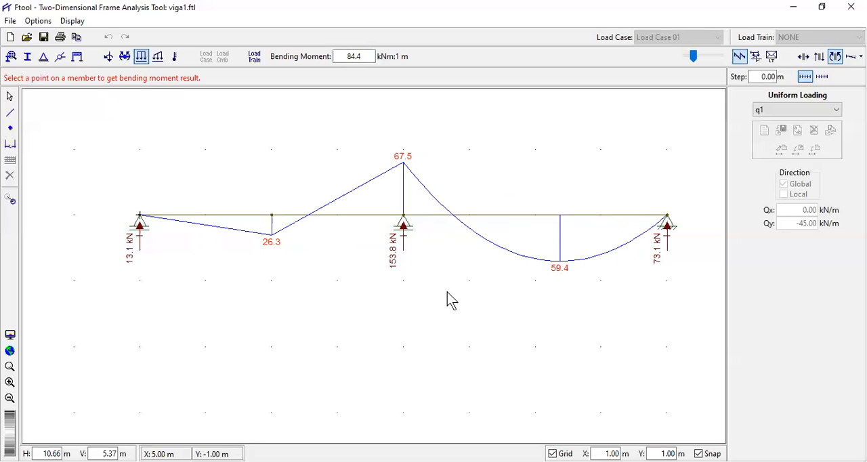
{"action": "scroll", "coordinate": [427, 237], "scroll_direction": "down", "scroll_amount": 5}
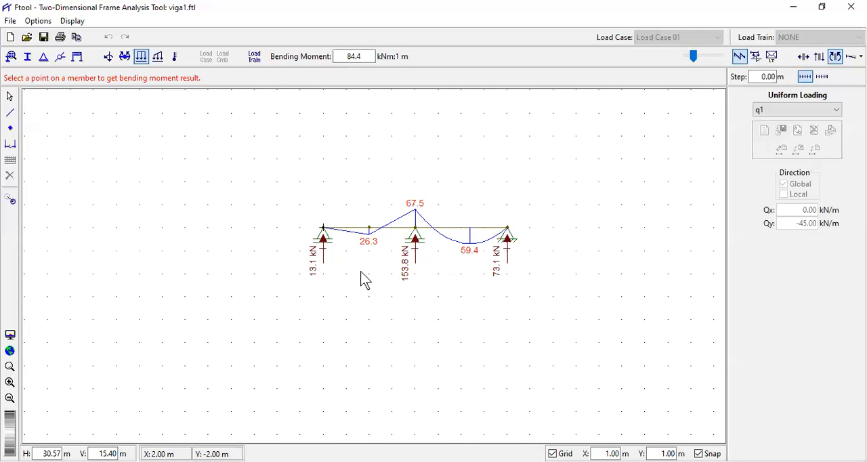
- Leave the results display for selection mode and delete the whole beam with its supports and loads
{"action": "left_click", "coordinate": [11, 98]}
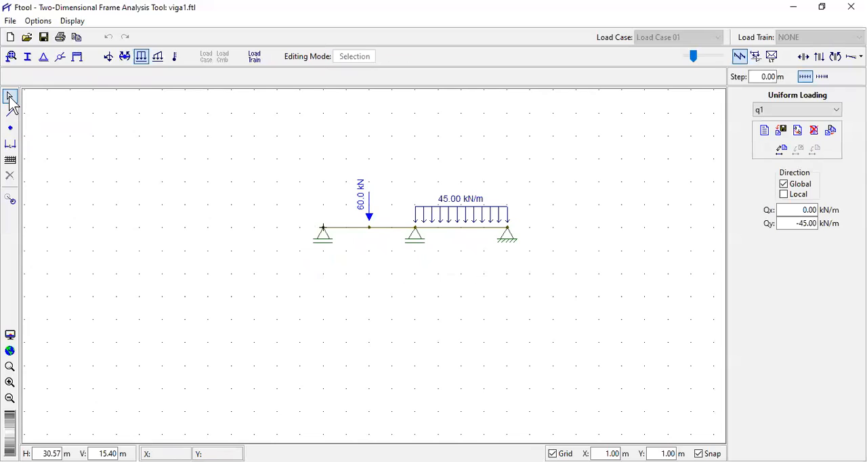
{"action": "left_click_drag", "start_coordinate": [265, 148], "coordinate": [569, 305]}
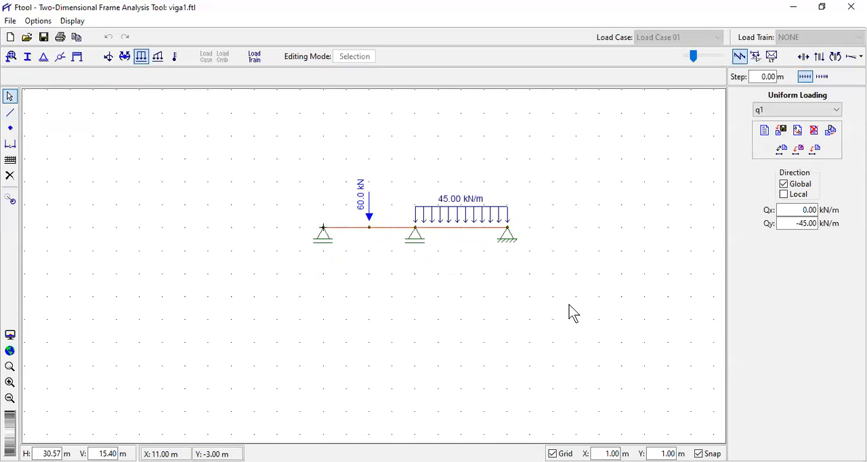
{"action": "key", "text": "Delete"}
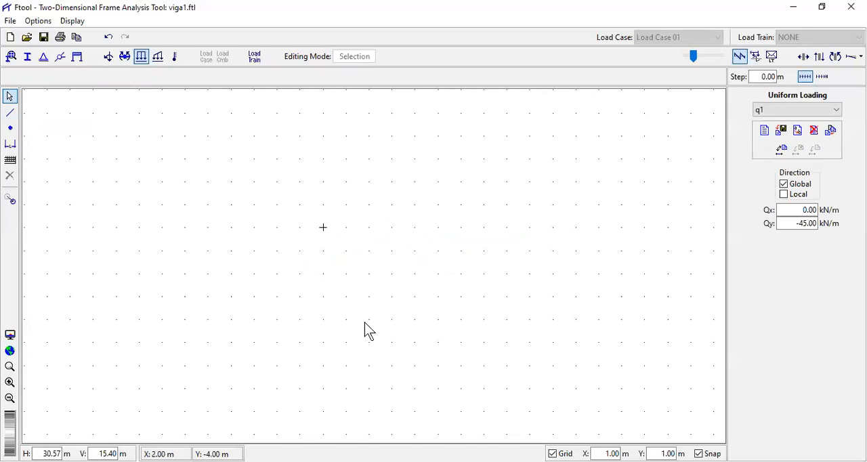
- Switch to Exercícios-2.pdf in Adobe Acrobat and examine the dimensions, supports and loads of the portal frame in exercise 6
{"action": "scroll", "coordinate": [365, 323], "scroll_direction": "down", "scroll_amount": 3}
{"action": "scroll", "coordinate": [460, 285], "scroll_direction": "up", "scroll_amount": 3}
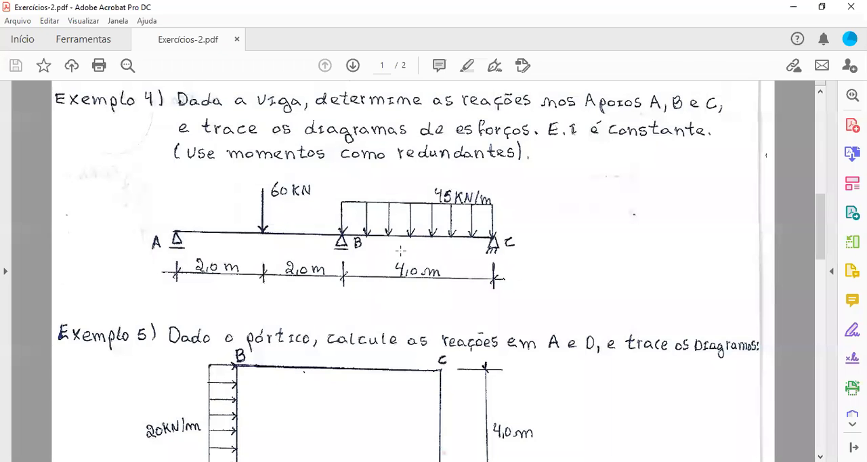
{"action": "scroll", "coordinate": [401, 249], "scroll_direction": "down", "scroll_amount": 5}
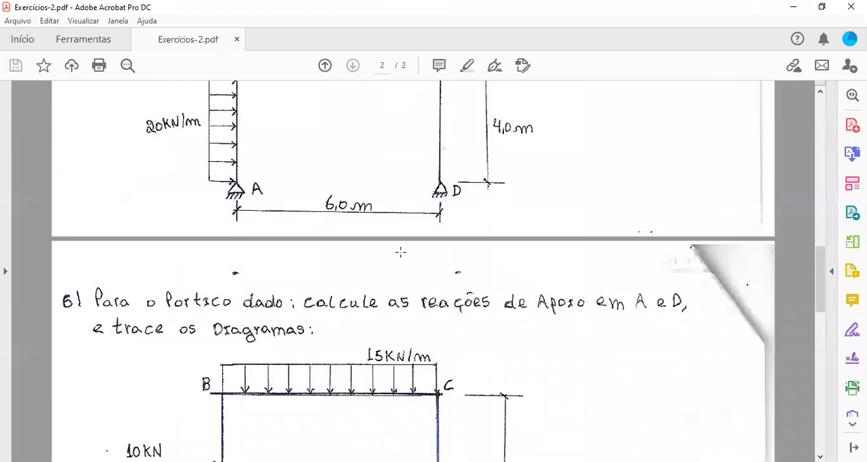
{"action": "scroll", "coordinate": [401, 252], "scroll_direction": "down", "scroll_amount": 3}
{"action": "scroll", "coordinate": [393, 319], "scroll_direction": "down", "scroll_amount": 2, "text": "ctrl"}
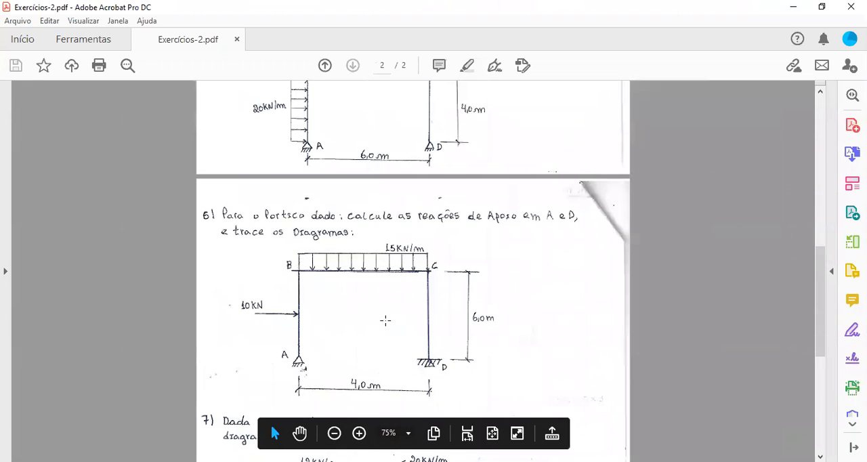
{"action": "scroll", "coordinate": [379, 336], "scroll_direction": "up", "scroll_amount": 1, "text": "ctrl"}
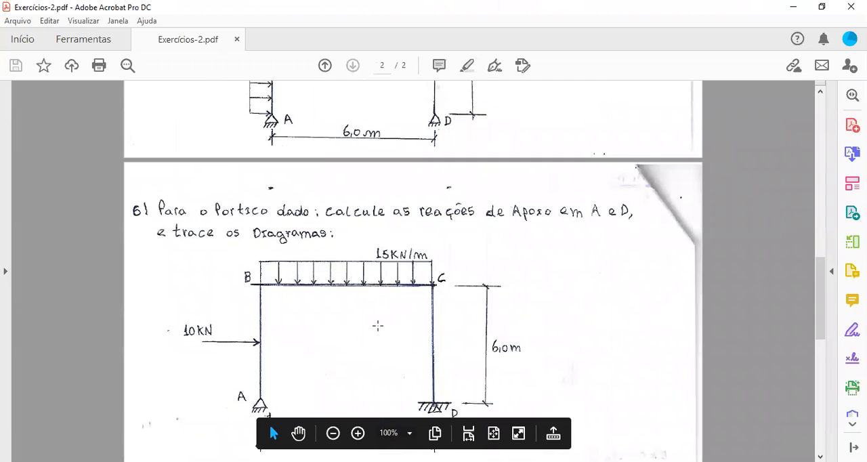
{"action": "scroll", "coordinate": [378, 326], "scroll_direction": "down", "scroll_amount": 4}
{"action": "scroll", "coordinate": [359, 343], "scroll_direction": "up", "scroll_amount": 2}
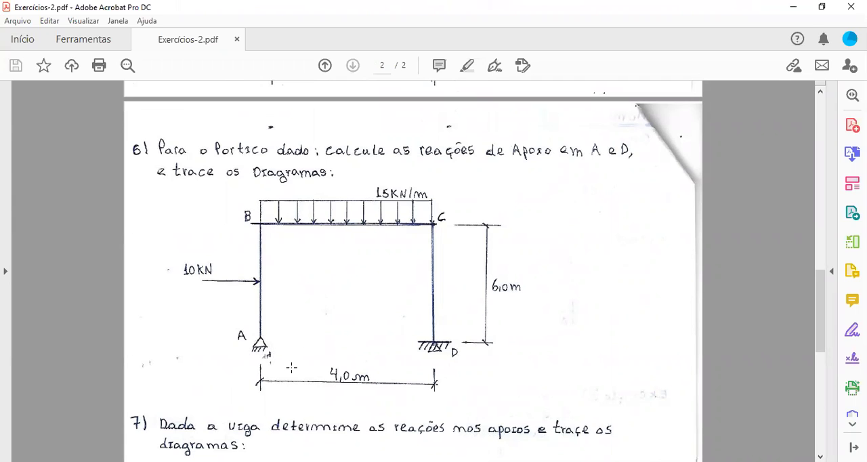
{"action": "key", "text": "ctrl"}
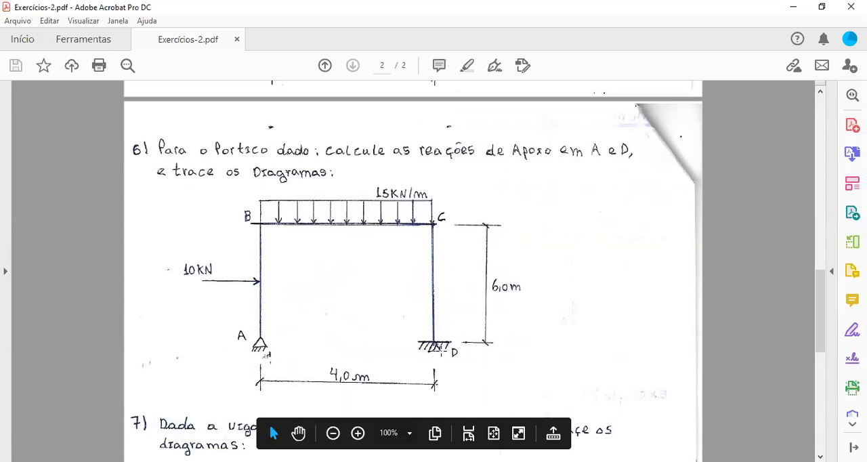
- Examine exercise 6's portal frame, following nodes A, B, C and D around the frame
{"action": "scroll", "coordinate": [440, 347], "scroll_direction": "down", "scroll_amount": 3}
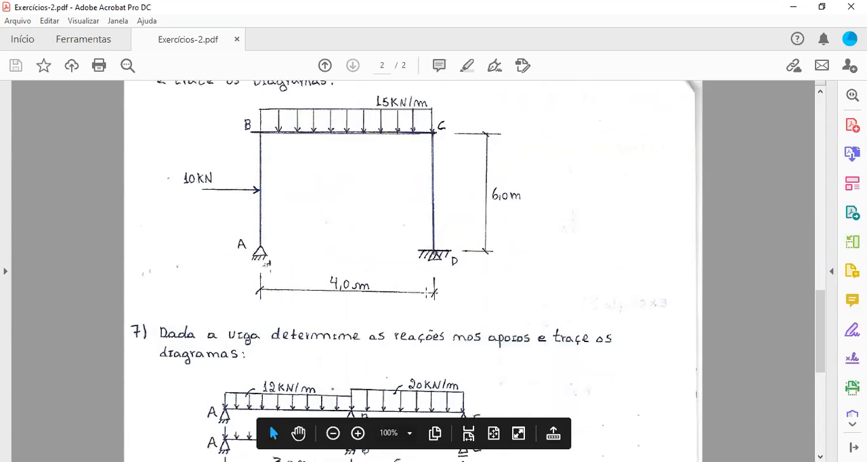
{"action": "scroll", "coordinate": [382, 344], "scroll_direction": "up", "scroll_amount": 2}
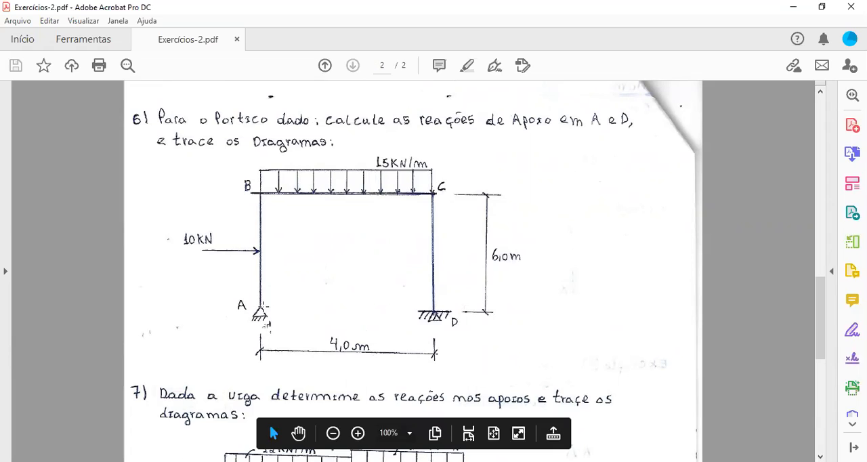
{"action": "left_click", "coordinate": [261, 312]}
{"action": "left_click", "coordinate": [261, 312]}
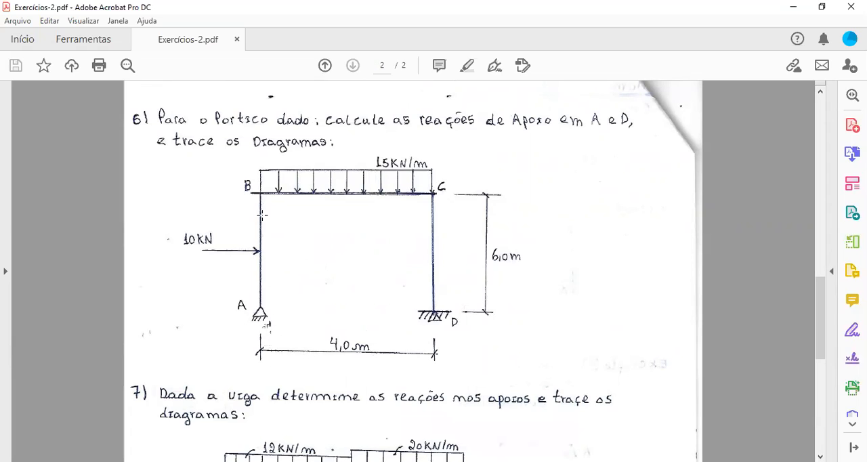
{"action": "left_click", "coordinate": [261, 194]}
{"action": "left_click", "coordinate": [436, 193]}
{"action": "left_click", "coordinate": [436, 314]}
- Switch to Ftool and insert a node at the origin, X 0.00 m and Y 0.00 m
{"action": "key", "text": "alt+Tab"}
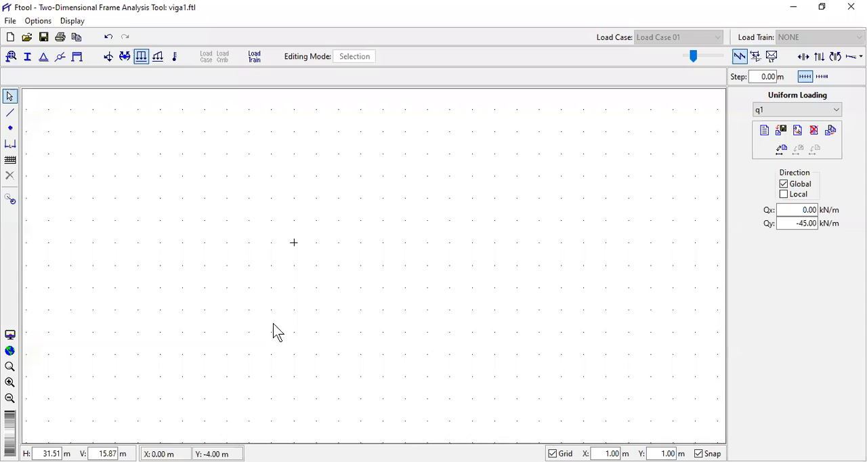
{"action": "left_click", "coordinate": [10, 128]}
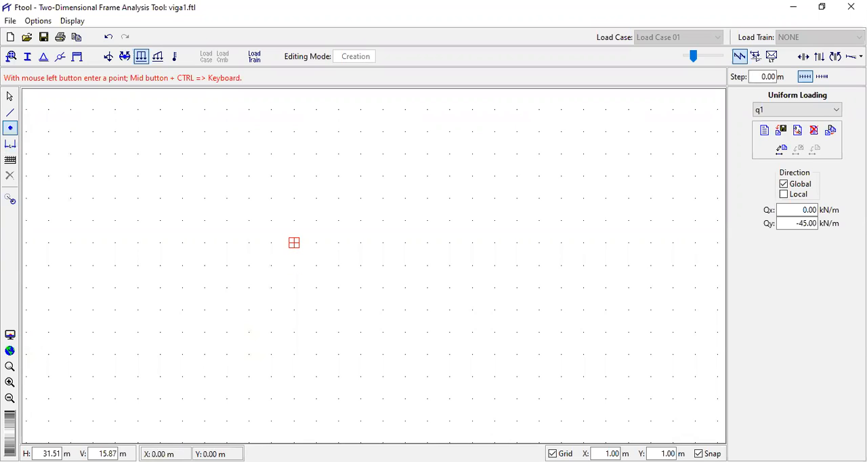
{"action": "left_click", "coordinate": [294, 243]}
{"action": "scroll", "coordinate": [294, 242], "scroll_direction": "up", "scroll_amount": 1}
{"action": "mouse_move", "coordinate": [294, 242]}
{"action": "left_mouse_down"}
{"action": "mouse_move", "coordinate": [309, 330]}
{"action": "mouse_move", "coordinate": [297, 381]}
{"action": "left_mouse_up"}
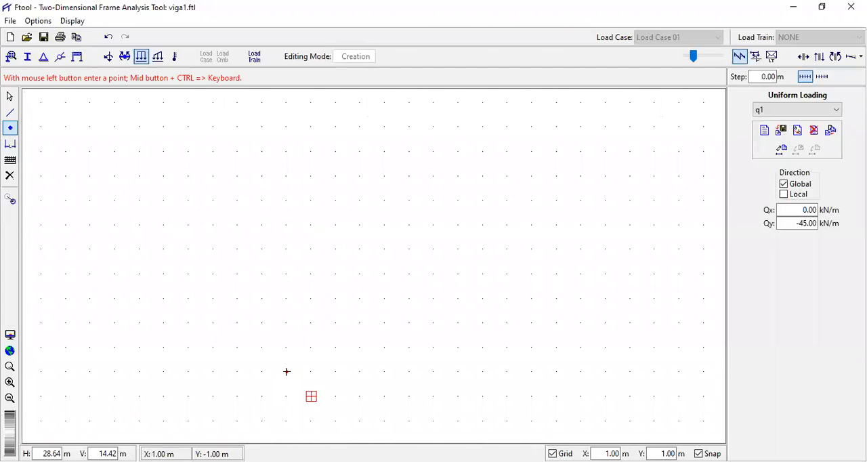
{"action": "scroll", "coordinate": [287, 395], "scroll_direction": "up", "scroll_amount": 1}
{"action": "scroll", "coordinate": [285, 393], "scroll_direction": "up", "scroll_amount": 1}
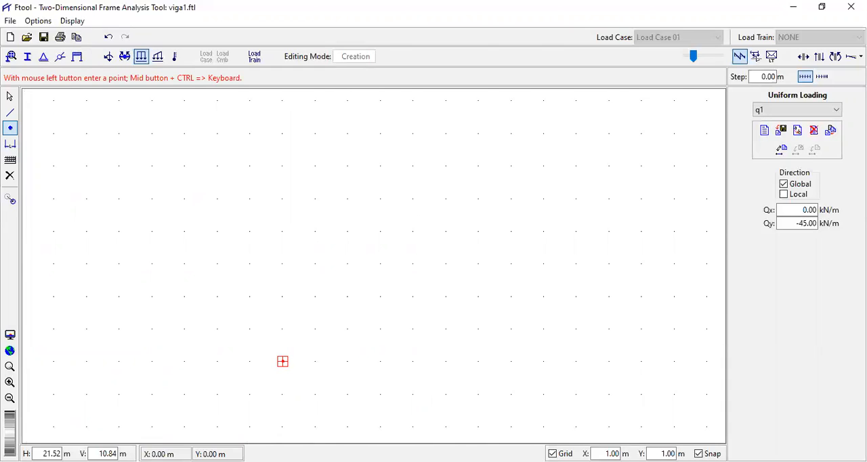
- Position the node insertion point at X 0.00 m, Y 6.00 m, directly above the origin node
{"action": "key", "text": "Up"}
{"action": "key", "text": "Up"}
{"action": "key", "text": "Up"}
{"action": "key", "text": "Up"}
{"action": "key", "text": "Down"}
{"action": "key", "text": "Up"}
{"action": "key", "text": "Down"}
{"action": "key", "text": "Down"}
{"action": "key", "text": "Down"}
{"action": "key", "text": "Down"}
{"action": "key", "text": "Down"}
{"action": "key", "text": "Up"}
{"action": "key", "text": "Up"}
{"action": "key", "text": "Right"}
{"action": "key", "text": "Up"}
{"action": "key", "text": "Left"}
{"action": "key", "text": "Down"}
{"action": "key", "text": "Up"}
{"action": "key", "text": "Up"}
{"action": "key", "text": "Up"}
{"action": "key", "text": "Up"}
{"action": "key", "text": "Up"}
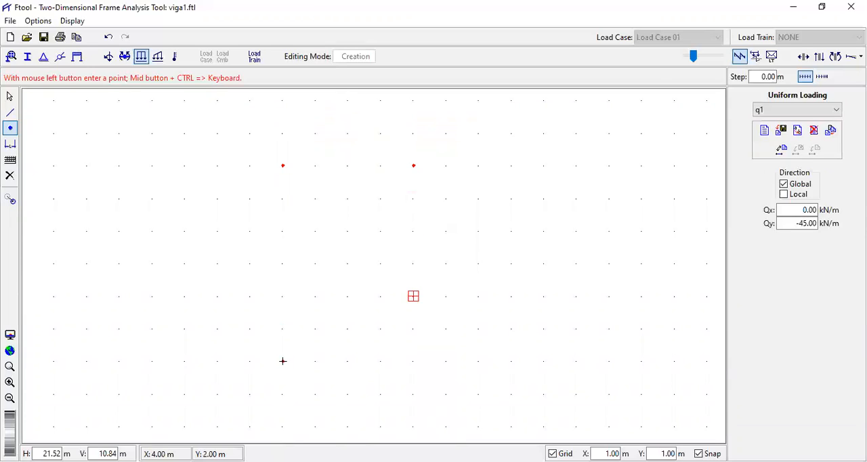
- Insert a node at X 4.00 m, Y 0.00 m and connect the four nodes with two 6.00 m columns and a 4.00 m top beam
{"action": "left_click", "coordinate": [413, 361]}
{"action": "left_click", "coordinate": [10, 113]}
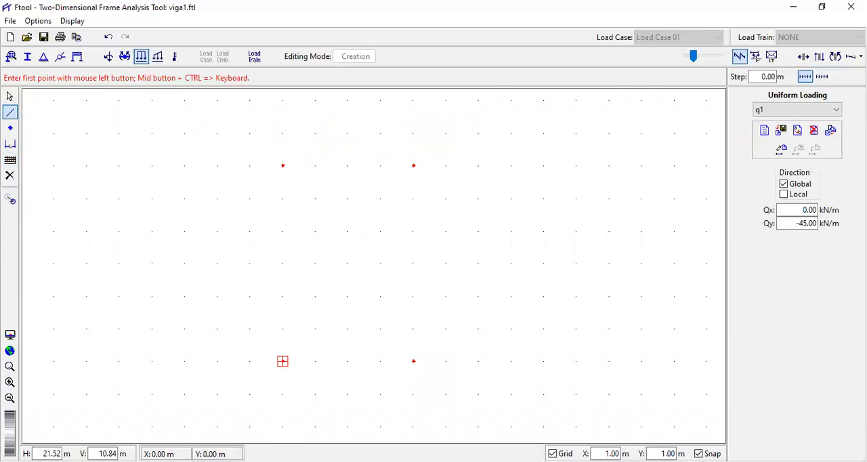
{"action": "left_click", "coordinate": [283, 361]}
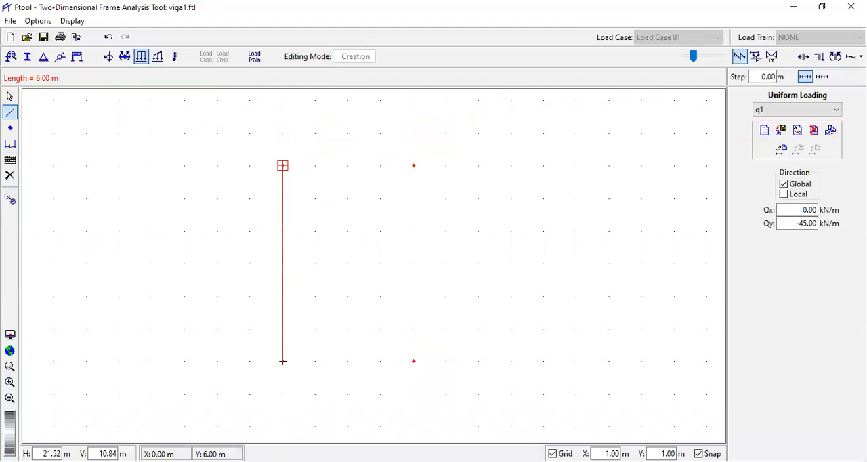
{"action": "left_click", "coordinate": [283, 166]}
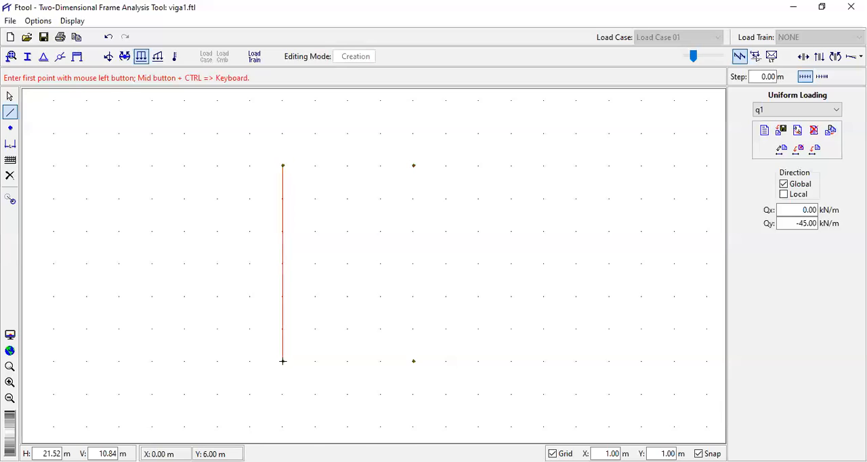
{"action": "left_click", "coordinate": [282, 165]}
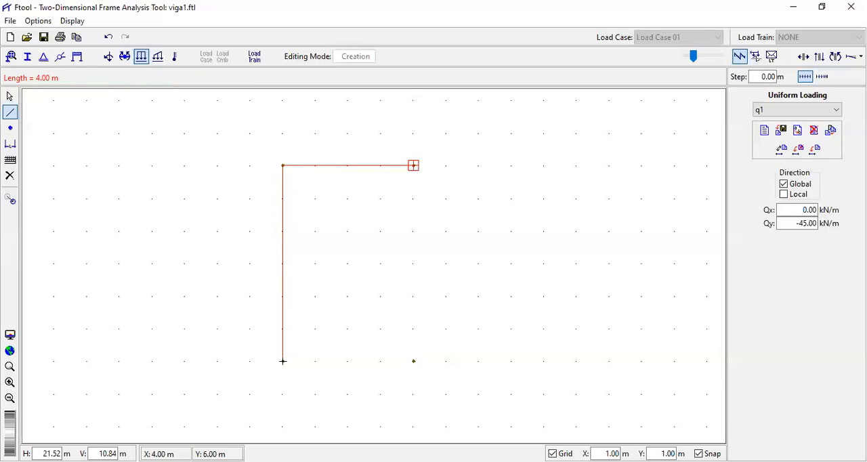
{"action": "left_click", "coordinate": [413, 165]}
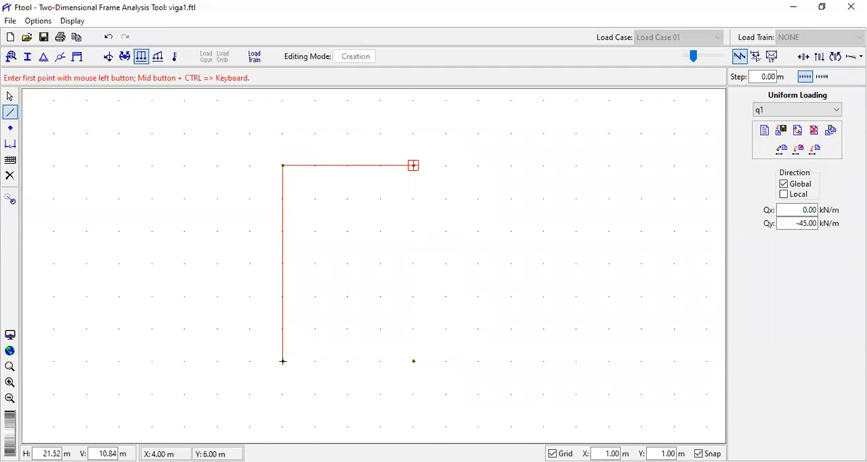
{"action": "left_click", "coordinate": [413, 165]}
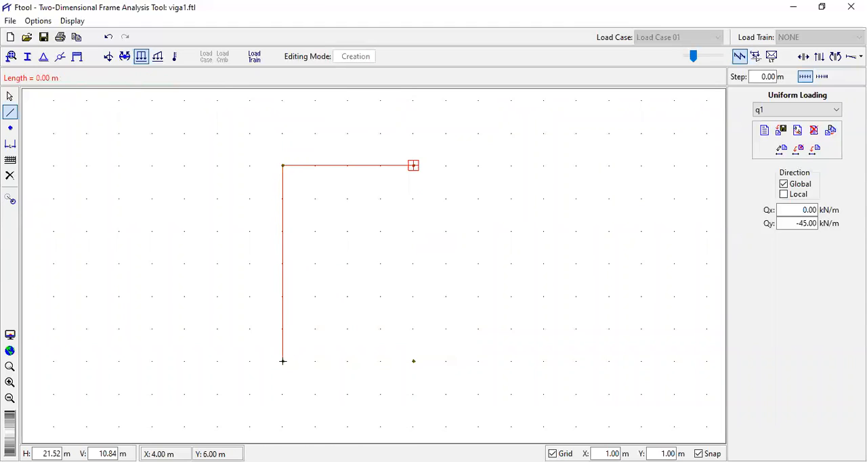
{"action": "left_click", "coordinate": [414, 361]}
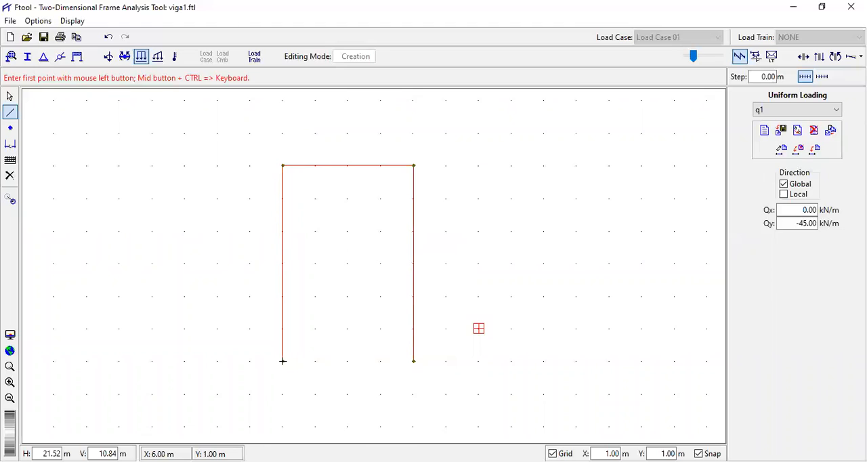
{"action": "scroll", "coordinate": [447, 263], "scroll_direction": "down", "scroll_amount": 2}
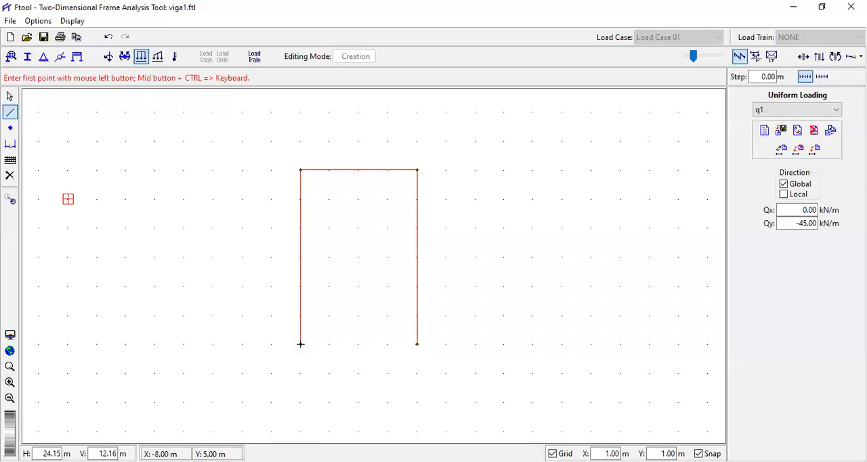
{"action": "left_click", "coordinate": [9, 96]}
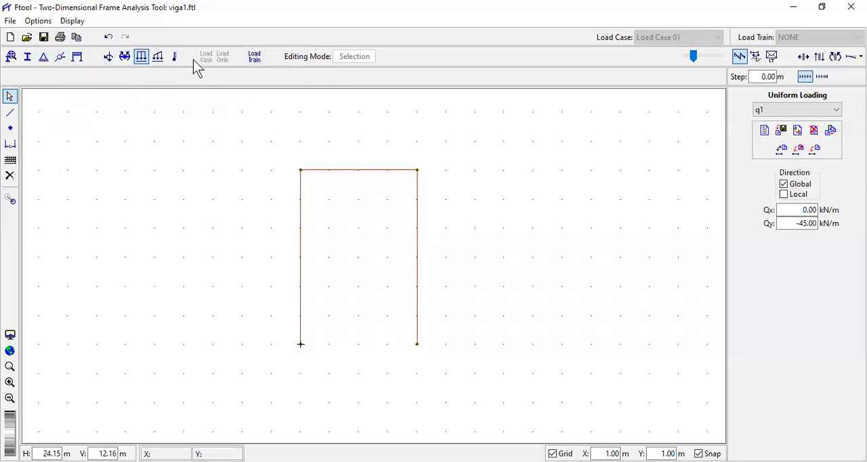
- Apply a pinned support to the origin node, fixing X and Y displacements and leaving Z rotation free
{"action": "left_click", "coordinate": [43, 57]}
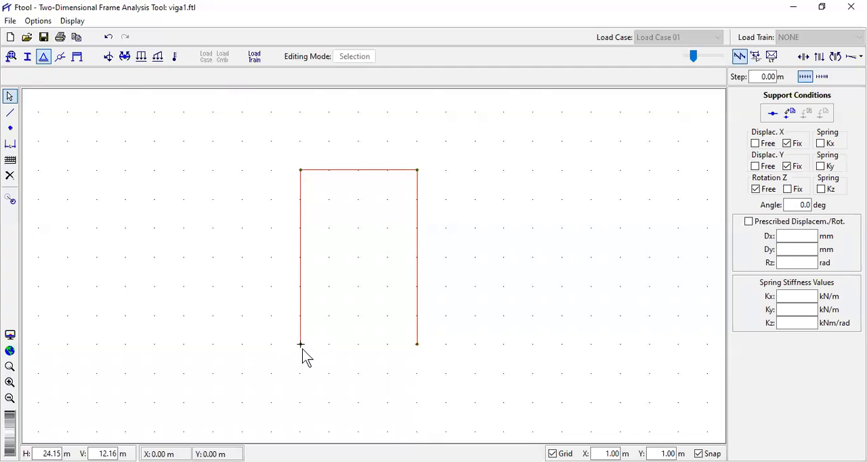
{"action": "left_click", "coordinate": [301, 344]}
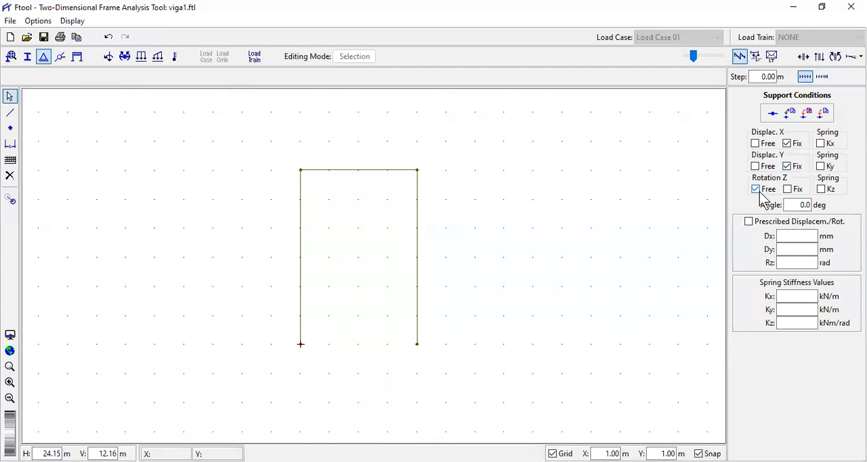
{"action": "left_click", "coordinate": [824, 113]}
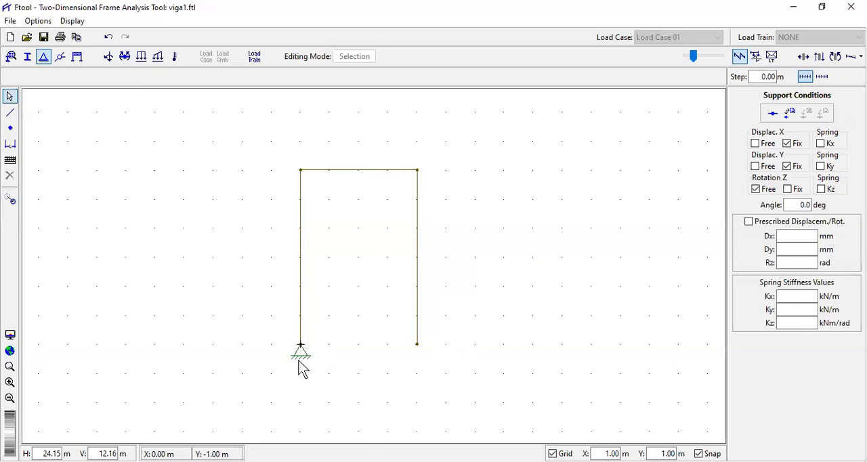
- Apply a fully fixed support to the node at X 4.00 m, Y 0.00 m, with Z rotation also fixed
{"action": "left_click", "coordinate": [416, 345]}
{"action": "left_click", "coordinate": [789, 190]}
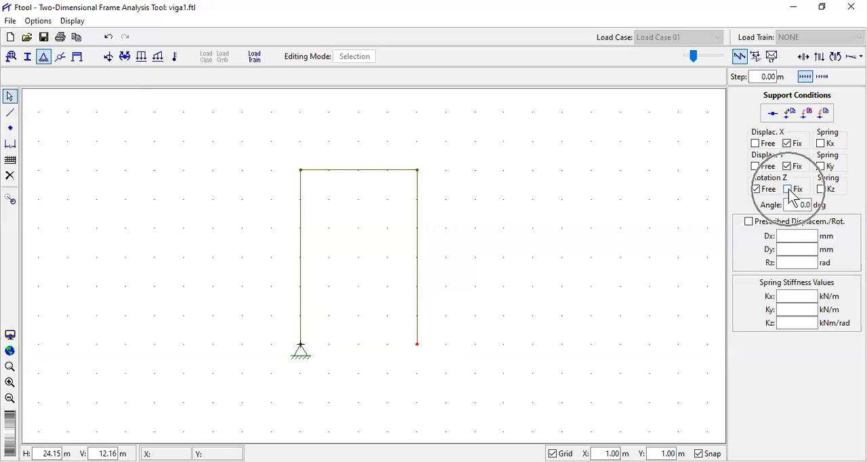
{"action": "left_click", "coordinate": [789, 190]}
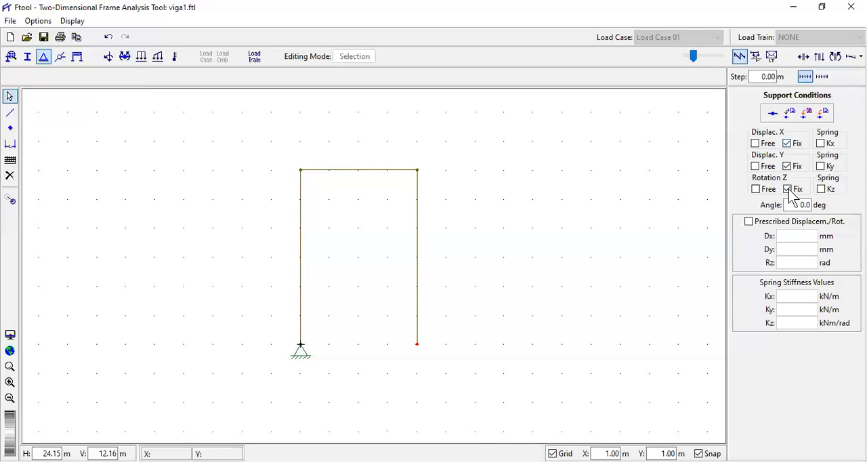
{"action": "left_click", "coordinate": [823, 116]}
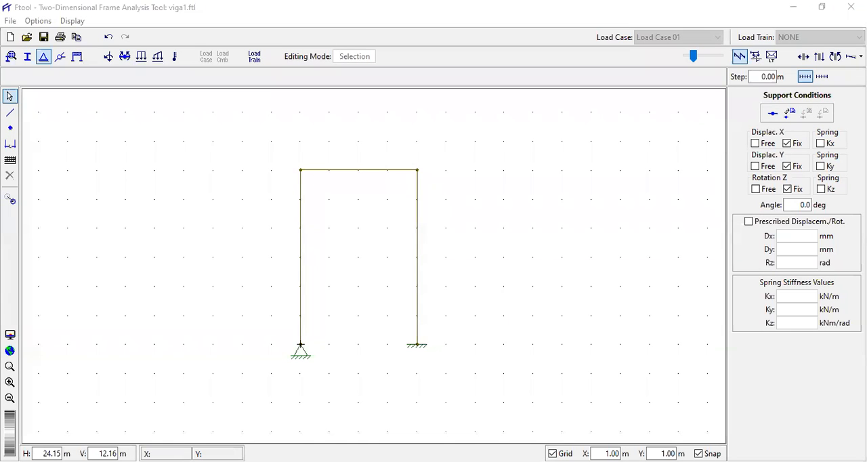
- Check exercise 6's horizontal load in Exercícios-2.pdf, return to Ftool and insert a node on the loaded column at X 0.00 m, Y 3.00 m
{"action": "key", "text": "alt+Tab"}
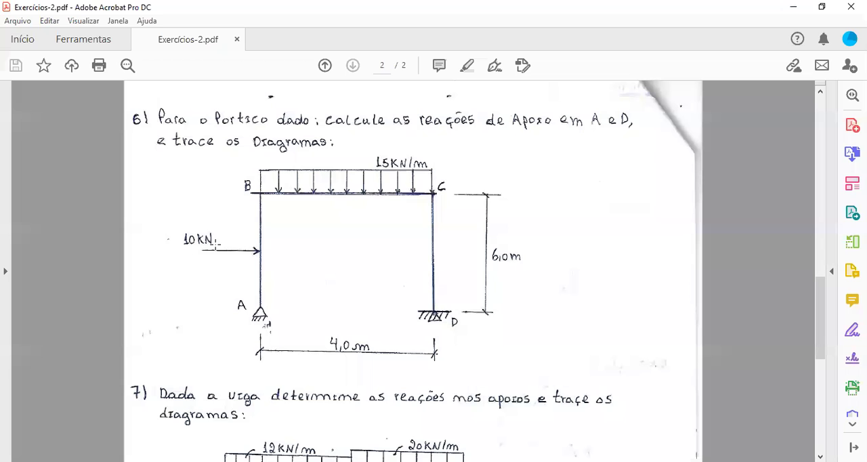
{"action": "key", "text": "alt+Tab"}
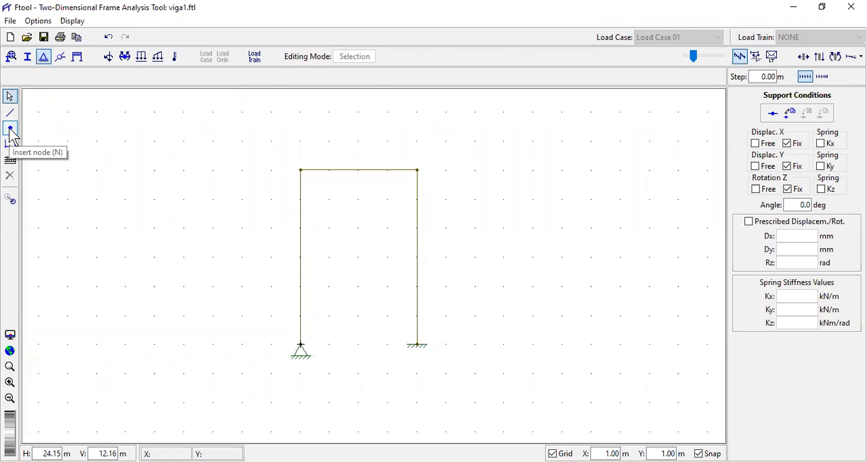
{"action": "left_click", "coordinate": [11, 128]}
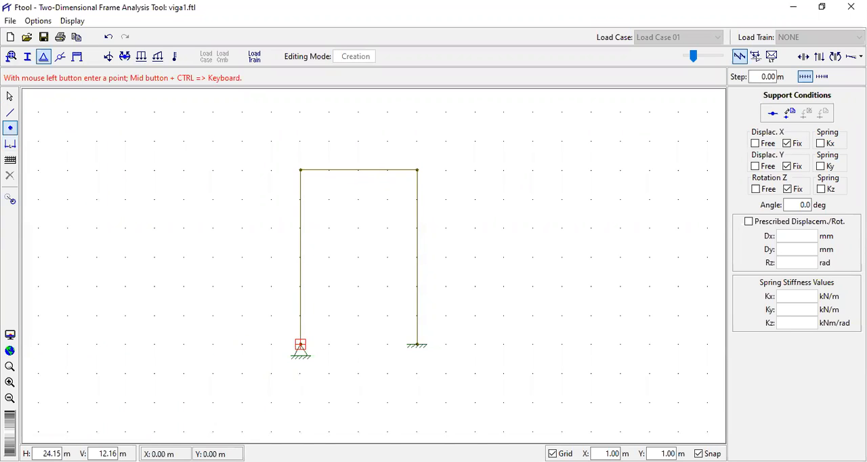
{"action": "left_click", "coordinate": [300, 257]}
{"action": "left_click", "coordinate": [11, 99]}
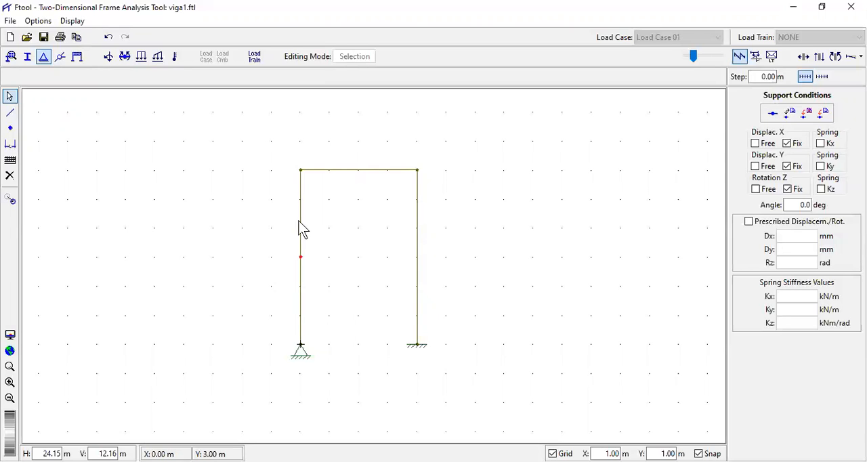
- Apply material e1 to the columns and beam of the portal frame
{"action": "left_click", "coordinate": [10, 57]}
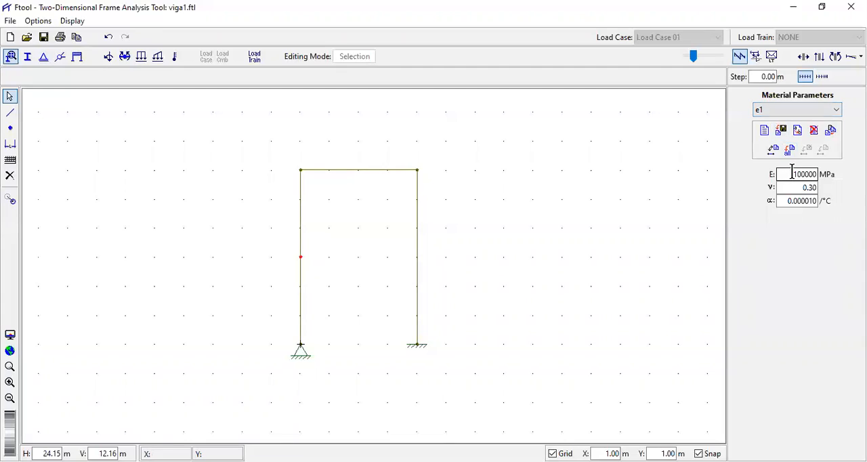
{"action": "left_click", "coordinate": [300, 314]}
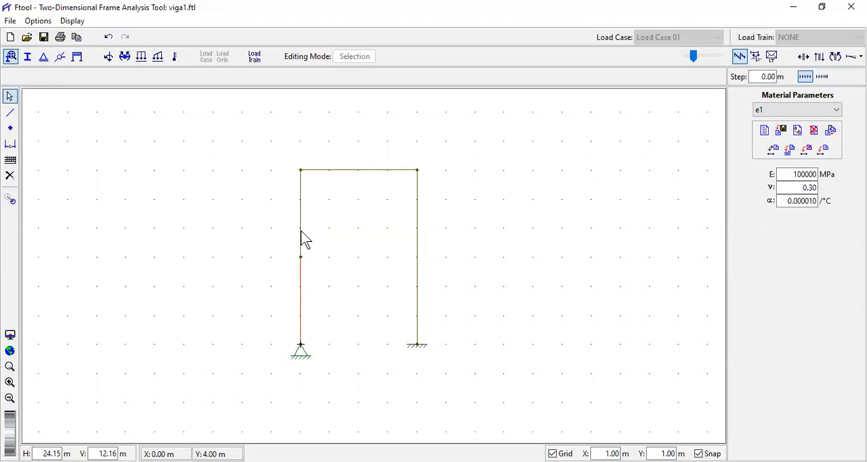
{"action": "left_click", "coordinate": [360, 170]}
{"action": "left_click", "coordinate": [417, 248]}
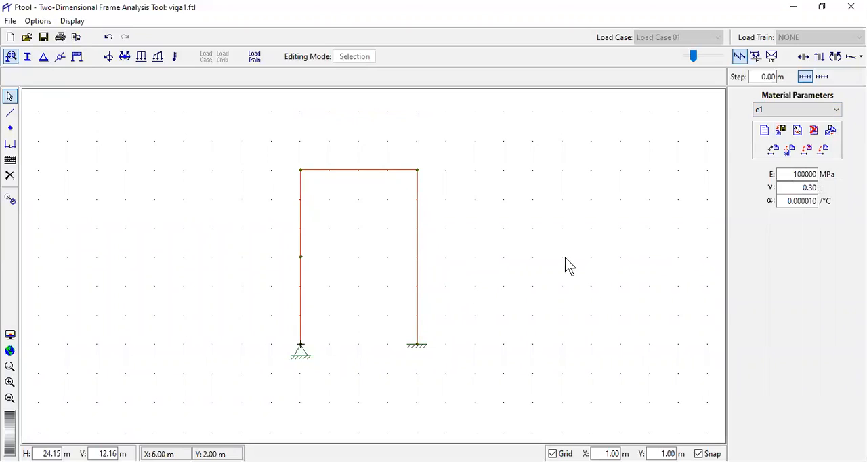
{"action": "left_click", "coordinate": [824, 150]}
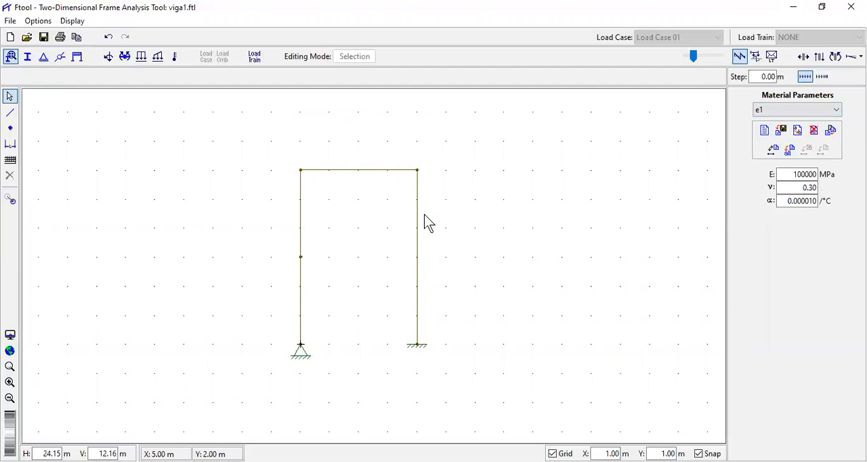
- Apply the rectangular section s1 to all columns and the beam of the portal frame
{"action": "left_click", "coordinate": [27, 57]}
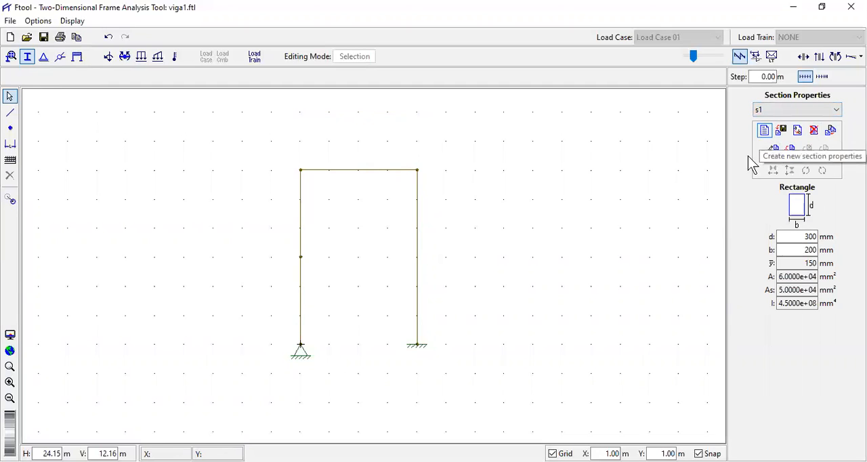
{"action": "left_click", "coordinate": [301, 307]}
{"action": "left_click", "coordinate": [300, 218], "text": "shift"}
{"action": "left_click", "coordinate": [366, 171], "text": "shift"}
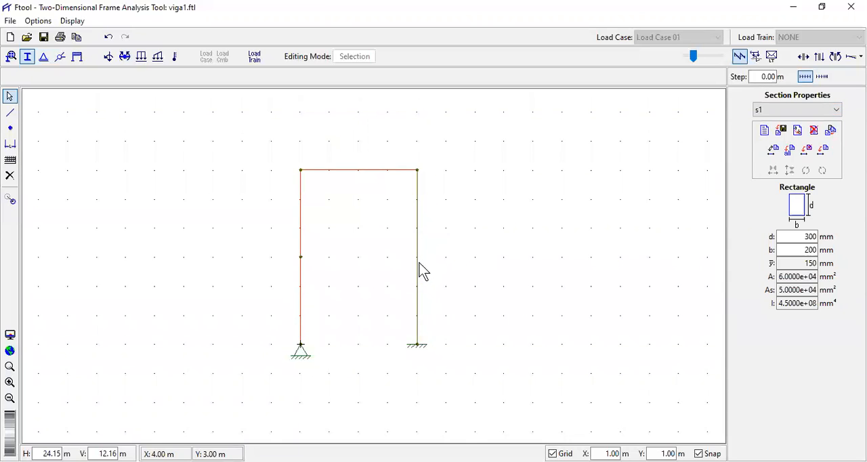
{"action": "left_click", "coordinate": [418, 283], "text": "shift"}
{"action": "left_click", "coordinate": [824, 150]}
- Set nodal load f1 to Fx 10.0 kN and Fy 0.0 kN and apply it to the node at the loaded column's mid-height
{"action": "left_click", "coordinate": [301, 258]}
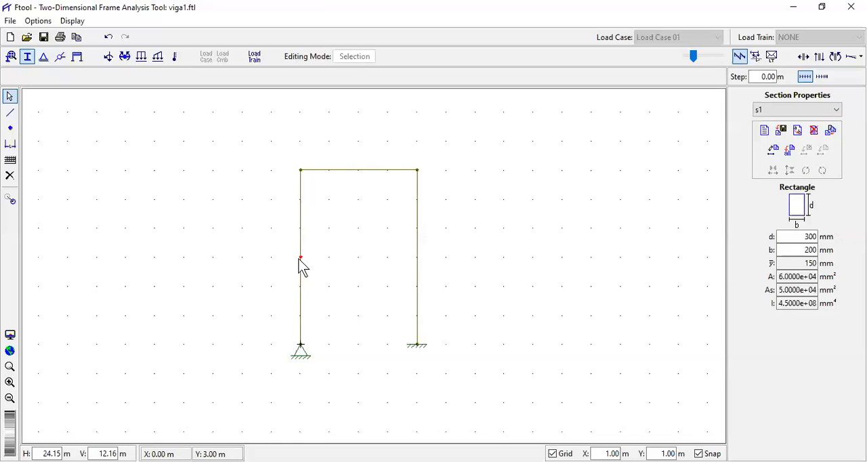
{"action": "left_click", "coordinate": [110, 58]}
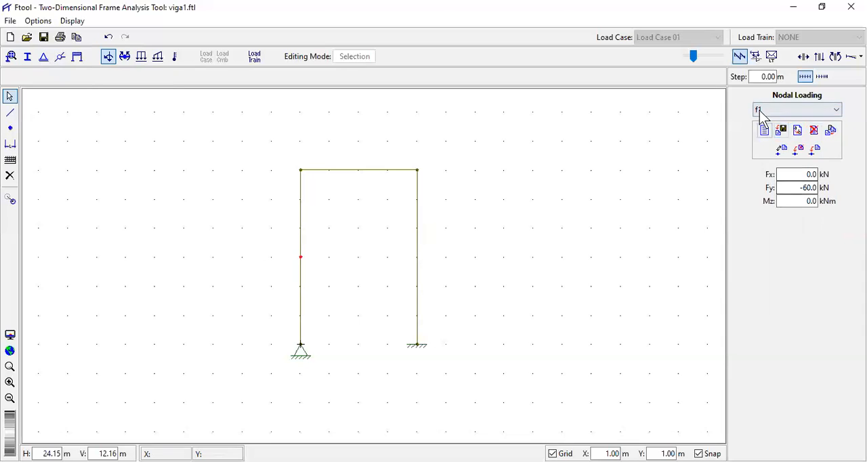
{"action": "double_click", "coordinate": [815, 188]}
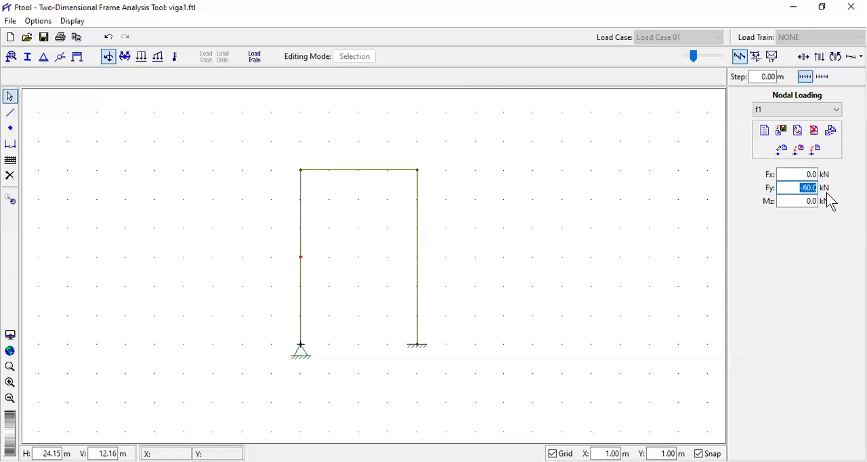
{"action": "type", "text": "0"}
{"action": "left_click", "coordinate": [804, 174]}
{"action": "key", "text": "Delete"}
{"action": "key", "text": "Delete"}
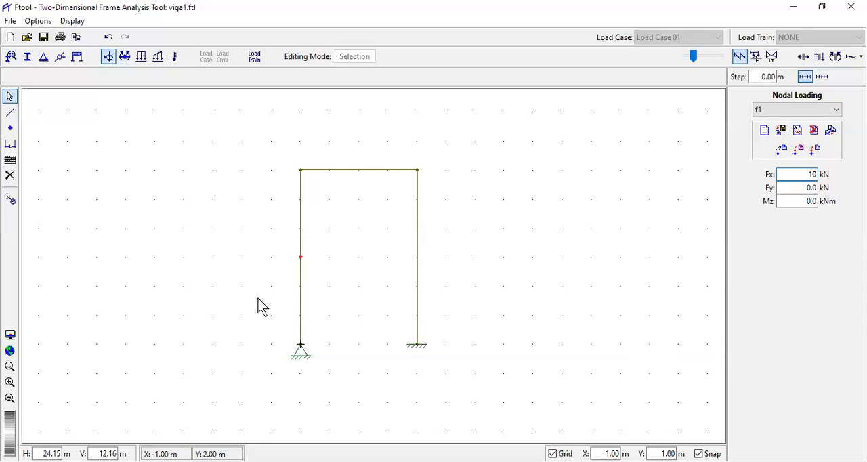
{"action": "left_click", "coordinate": [816, 152]}
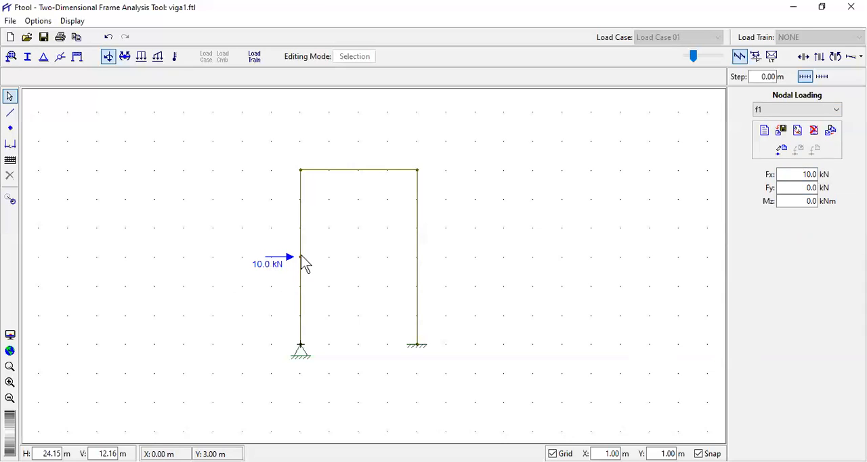
- Select the portal frame's beam and check its distributed load in Exercícios-2.pdf before returning to Ftool
{"action": "left_click", "coordinate": [374, 170]}
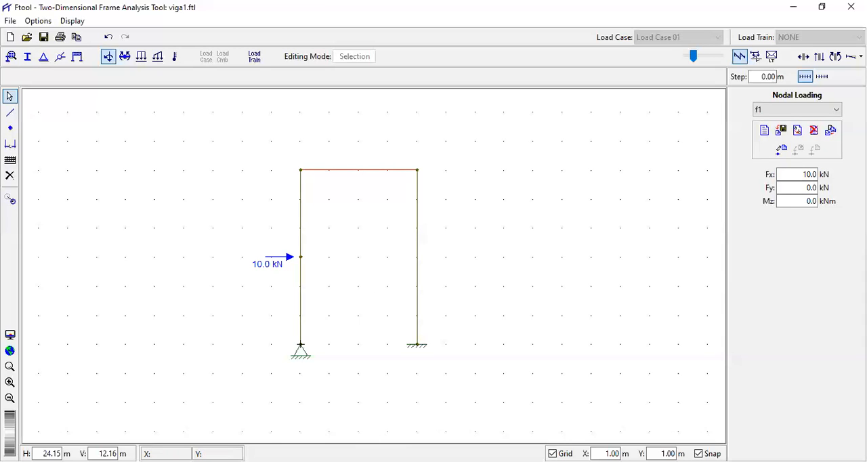
{"action": "left_click", "coordinate": [216, 461]}
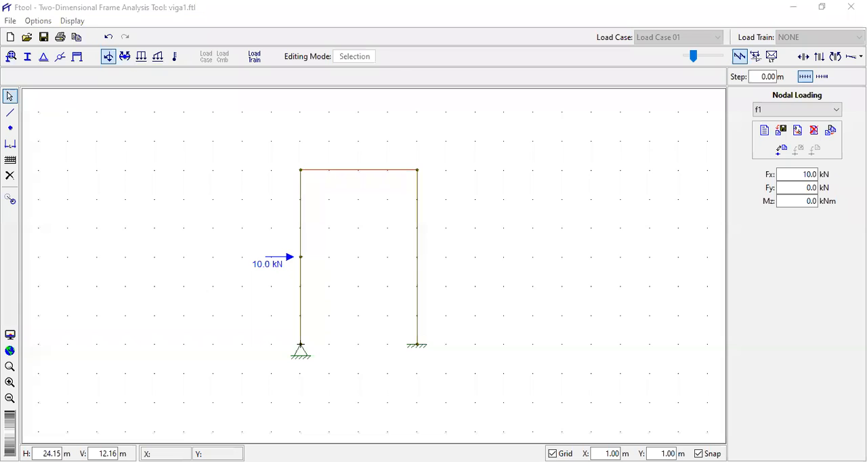
{"action": "left_click", "coordinate": [216, 461]}
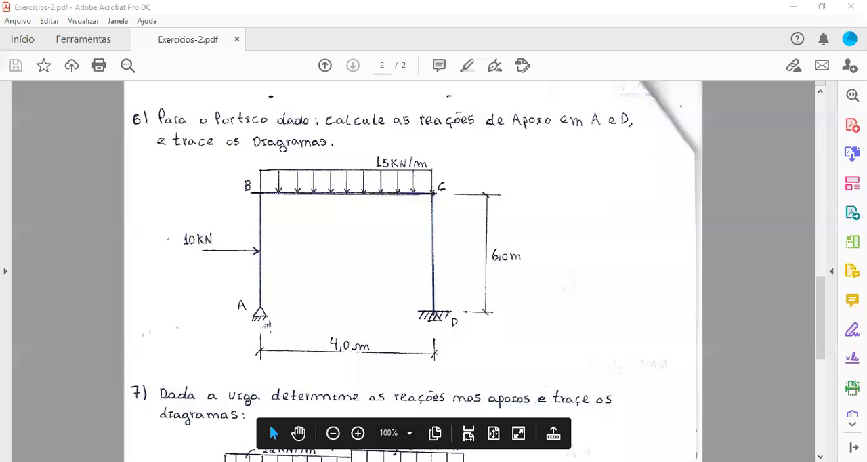
{"action": "key", "text": "alt+Tab"}
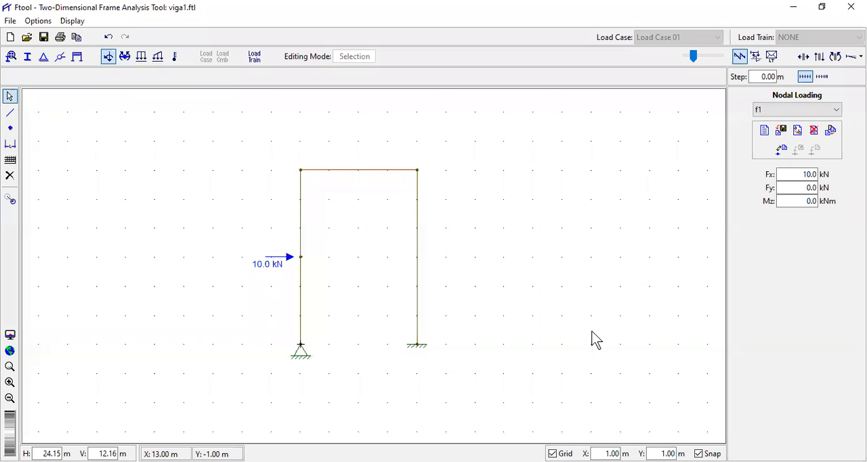
- Set uniform load q1 to Qy -15.00 kN/m in the global direction and apply it to the beam
{"action": "left_click", "coordinate": [143, 60]}
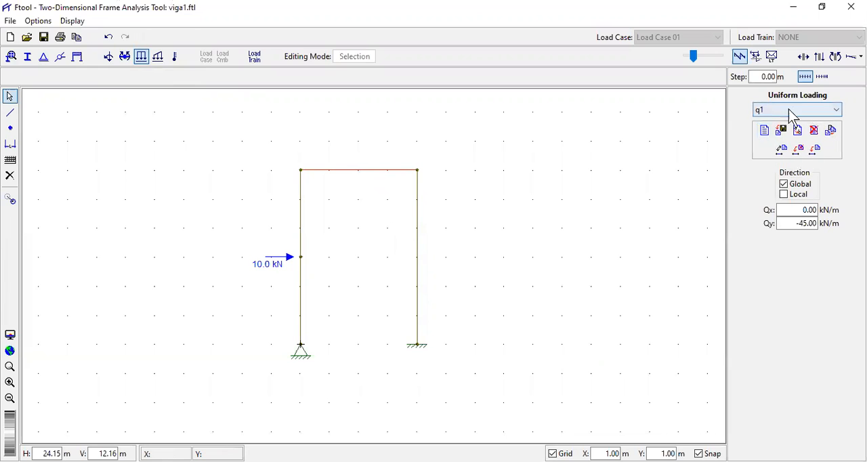
{"action": "left_click", "coordinate": [800, 224]}
{"action": "left_click", "coordinate": [798, 224]}
{"action": "key", "text": "BackSpace"}
{"action": "key", "text": "BackSpace"}
{"action": "type", "text": "15"}
{"action": "left_click", "coordinate": [816, 151]}
{"action": "left_click", "coordinate": [480, 195]}
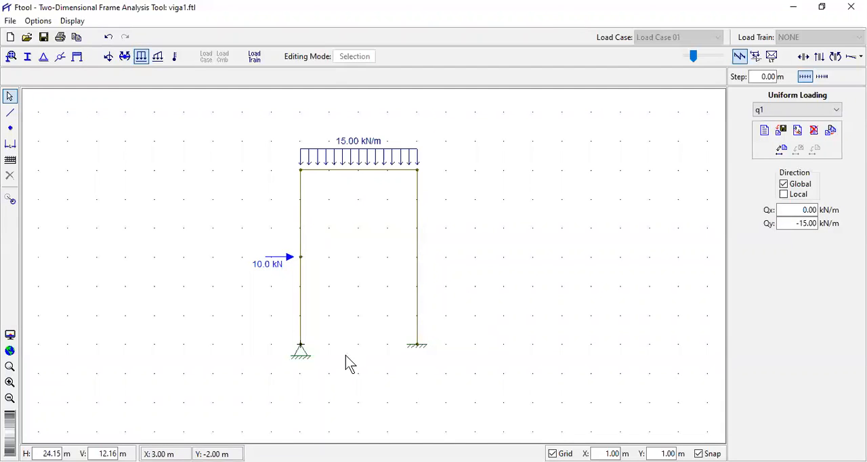
- Display the frame's shear force diagram and adjust its result scale to 19.3 kN:1 m
{"action": "left_click", "coordinate": [820, 59]}
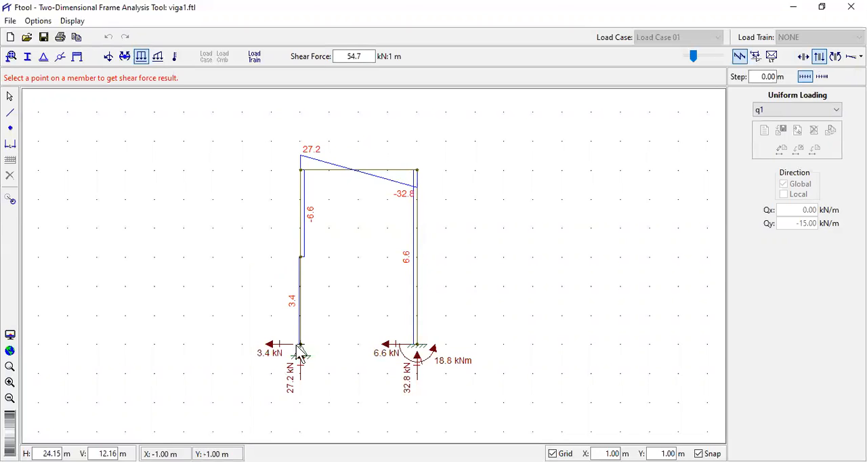
{"action": "scroll", "coordinate": [328, 321], "scroll_direction": "up", "scroll_amount": 2}
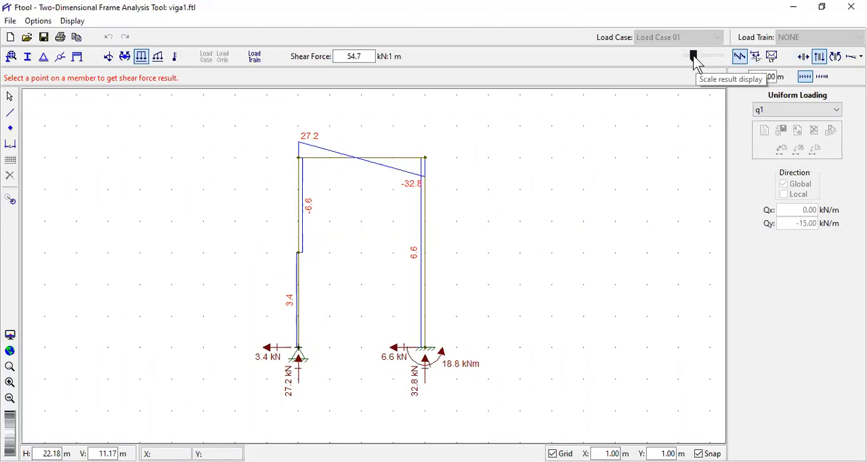
{"action": "left_click_drag", "start_coordinate": [694, 56], "coordinate": [715, 59]}
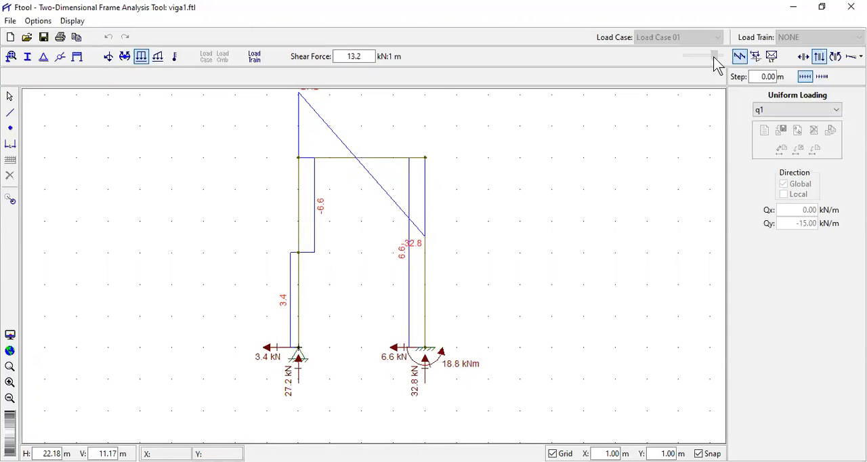
{"action": "scroll", "coordinate": [489, 232], "scroll_direction": "up", "scroll_amount": 1}
{"action": "scroll", "coordinate": [490, 237], "scroll_direction": "down", "scroll_amount": 1}
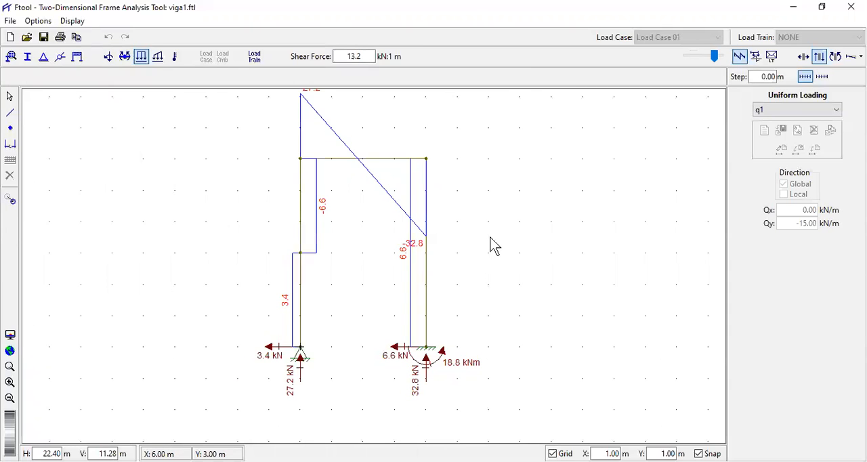
{"action": "scroll", "coordinate": [494, 236], "scroll_direction": "down", "scroll_amount": 1}
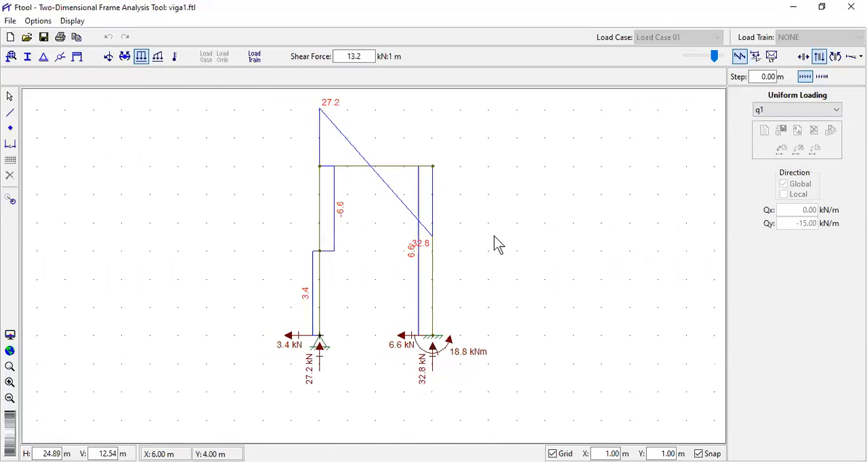
{"action": "scroll", "coordinate": [494, 236], "scroll_direction": "down", "scroll_amount": 1}
{"action": "scroll", "coordinate": [495, 227], "scroll_direction": "down", "scroll_amount": 2}
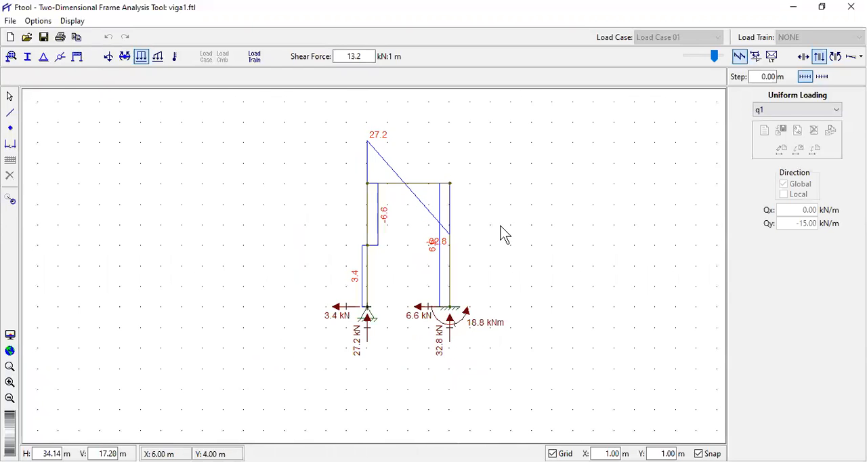
{"action": "scroll", "coordinate": [505, 233], "scroll_direction": "down", "scroll_amount": 2}
{"action": "scroll", "coordinate": [504, 234], "scroll_direction": "up", "scroll_amount": 1}
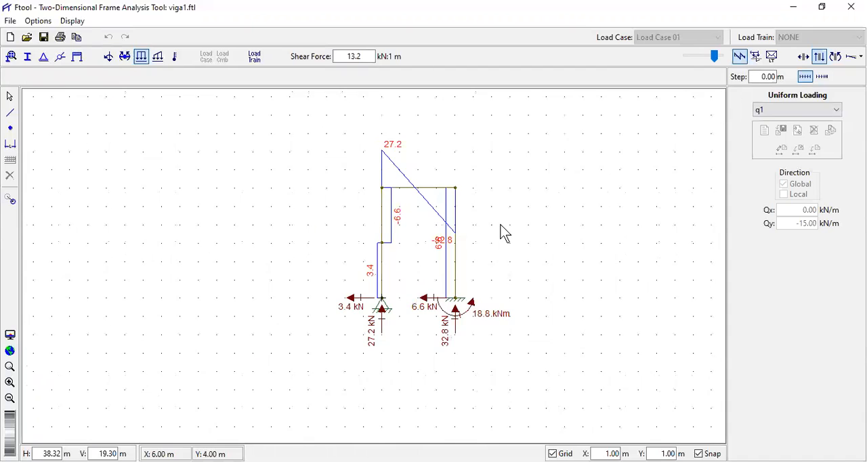
{"action": "scroll", "coordinate": [502, 229], "scroll_direction": "up", "scroll_amount": 6}
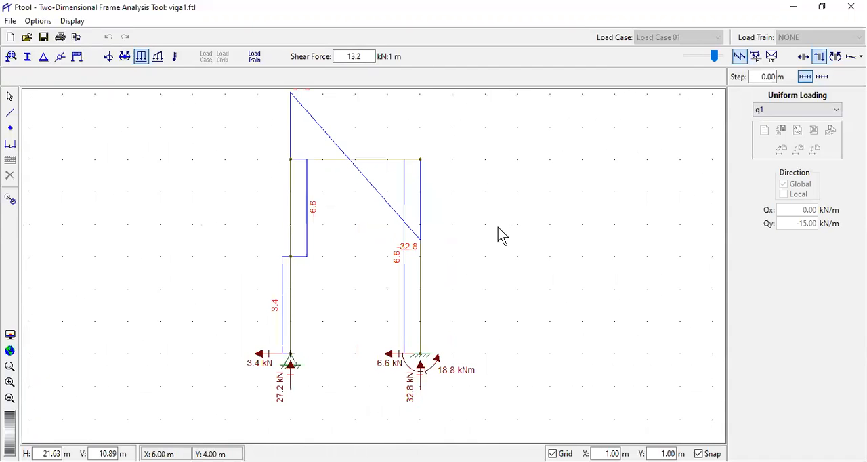
{"action": "scroll", "coordinate": [499, 234], "scroll_direction": "down", "scroll_amount": 3}
{"action": "scroll", "coordinate": [484, 252], "scroll_direction": "down", "scroll_amount": 6}
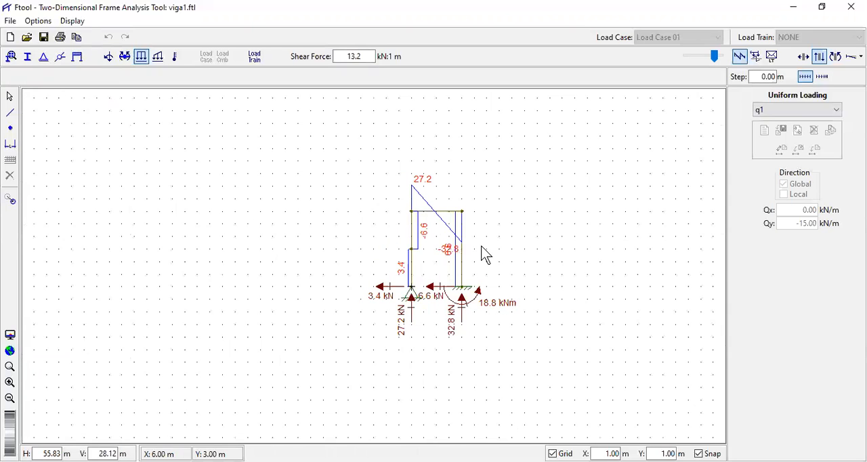
{"action": "scroll", "coordinate": [481, 247], "scroll_direction": "down", "scroll_amount": 1}
{"action": "scroll", "coordinate": [493, 249], "scroll_direction": "up", "scroll_amount": 1}
{"action": "scroll", "coordinate": [498, 257], "scroll_direction": "up", "scroll_amount": 7}
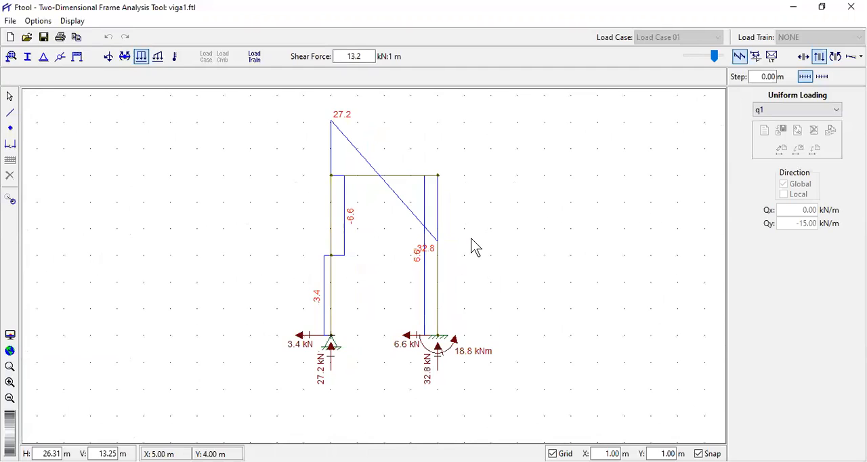
{"action": "scroll", "coordinate": [474, 246], "scroll_direction": "up", "scroll_amount": 1}
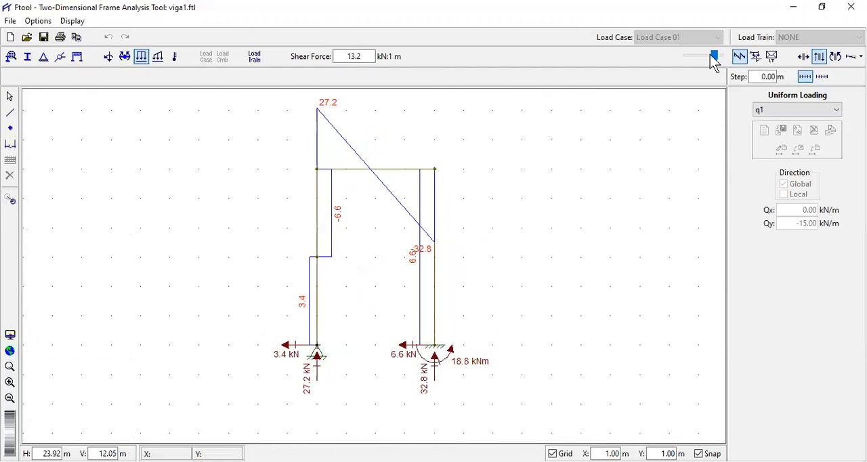
{"action": "mouse_move", "coordinate": [716, 62]}
{"action": "left_mouse_down"}
{"action": "mouse_move", "coordinate": [725, 68]}
{"action": "mouse_move", "coordinate": [689, 63]}
{"action": "mouse_move", "coordinate": [705, 67]}
{"action": "left_mouse_up"}
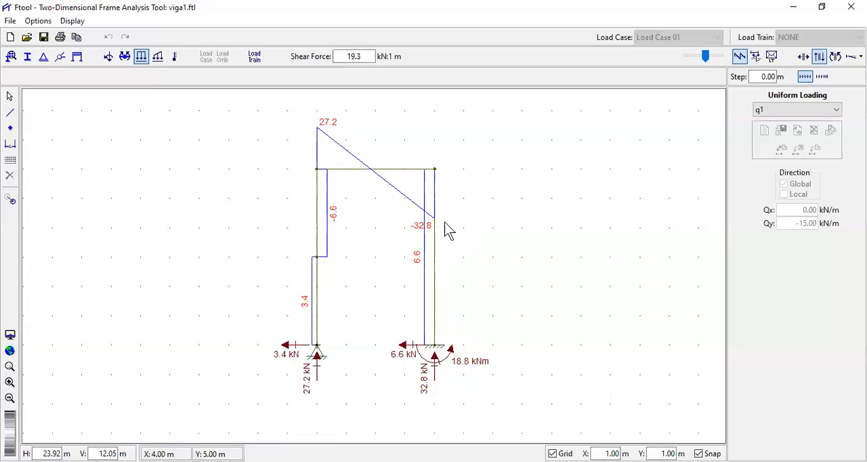
- Examine the shear force values along the beam and columns and compare them with the vertical support reactions
{"action": "left_click", "coordinate": [332, 133]}
{"action": "left_click", "coordinate": [312, 394]}
{"action": "left_click", "coordinate": [323, 135]}
{"action": "left_click", "coordinate": [385, 172]}
{"action": "left_click", "coordinate": [421, 231]}
{"action": "left_click", "coordinate": [430, 217]}
{"action": "left_click", "coordinate": [442, 353]}
{"action": "left_click", "coordinate": [422, 302]}
{"action": "left_click", "coordinate": [316, 353]}
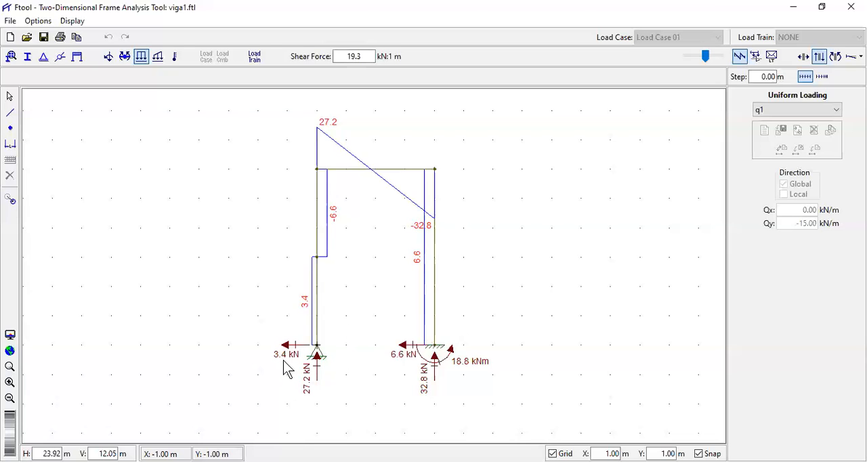
- Examine the horizontal support reactions and the moment reaction at the fixed support
{"action": "left_click", "coordinate": [398, 362]}
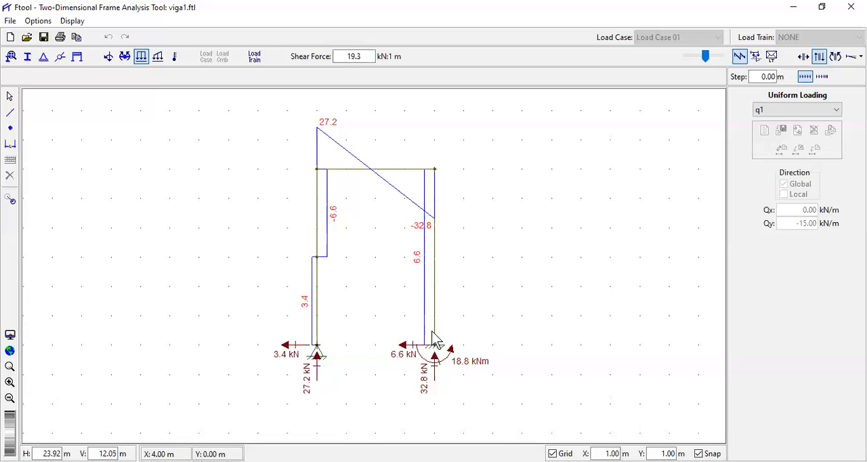
{"action": "left_click", "coordinate": [474, 377]}
{"action": "left_click", "coordinate": [438, 363]}
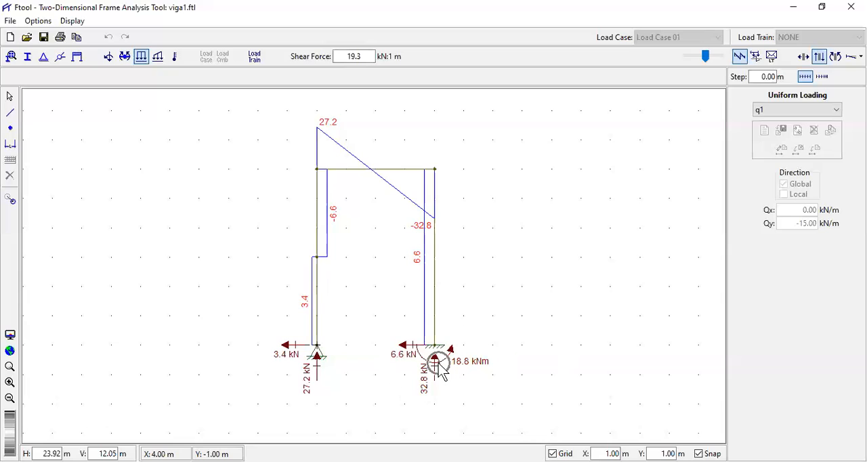
{"action": "left_click", "coordinate": [311, 364]}
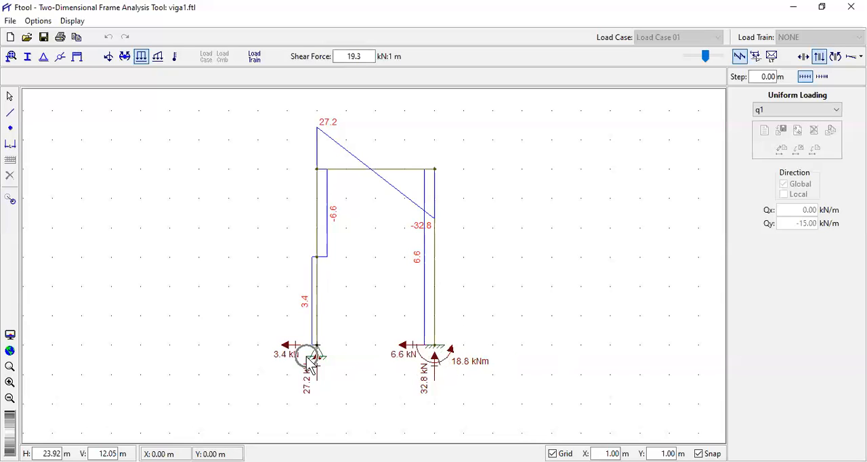
{"action": "left_click", "coordinate": [459, 365]}
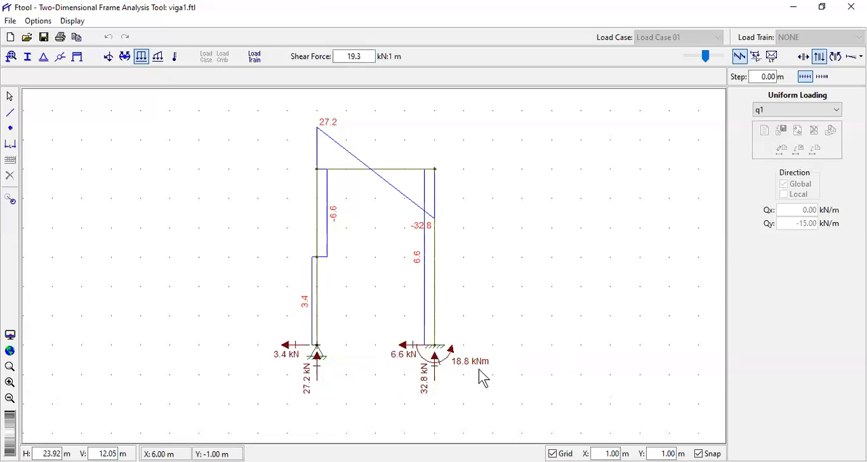
{"action": "left_click", "coordinate": [459, 363]}
{"action": "left_click", "coordinate": [439, 357]}
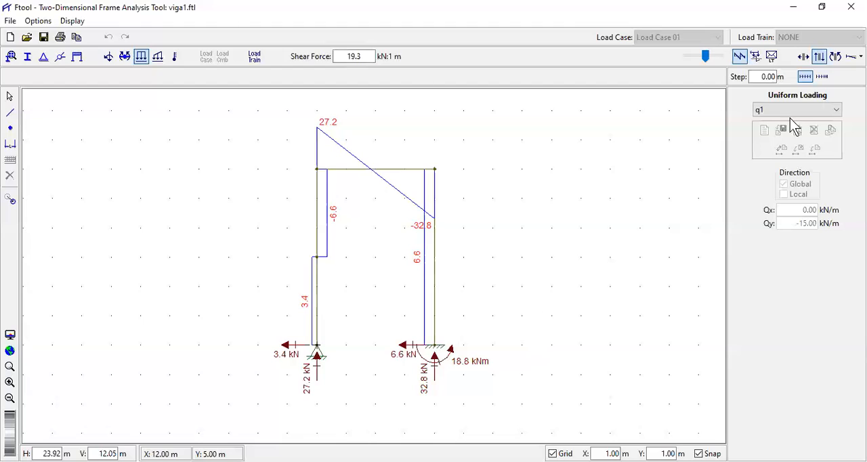
- Display the bending moment diagram of the portal frame
{"action": "left_click", "coordinate": [837, 58]}
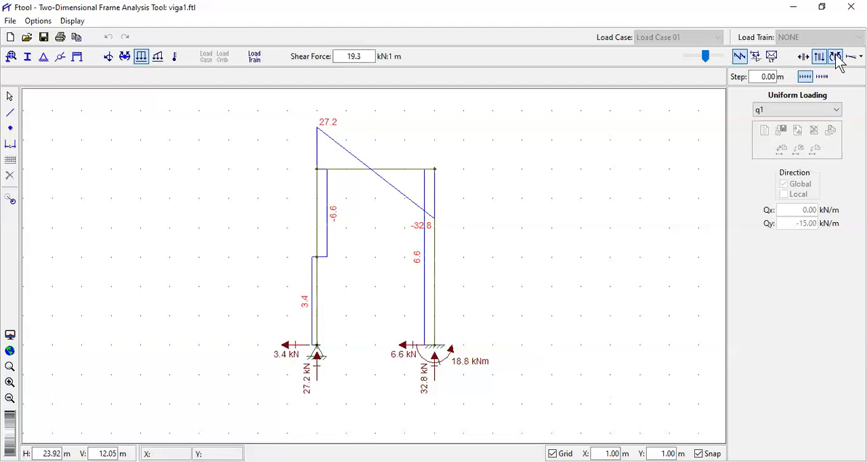
{"action": "scroll", "coordinate": [374, 256], "scroll_direction": "down", "scroll_amount": 3}
{"action": "scroll", "coordinate": [415, 202], "scroll_direction": "up", "scroll_amount": 3}
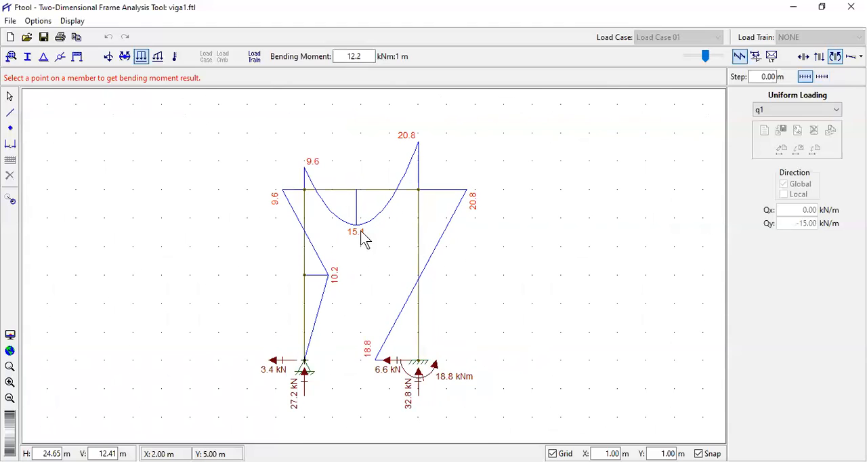
{"action": "scroll", "coordinate": [353, 246], "scroll_direction": "up", "scroll_amount": 2}
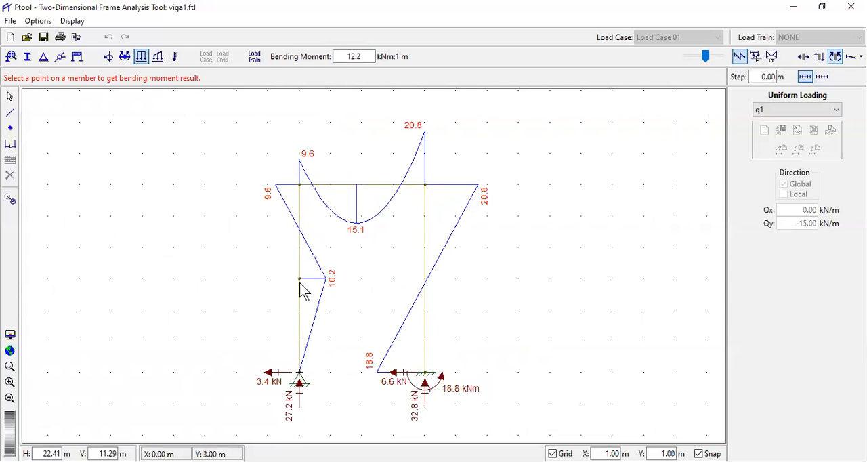
- Examine the bending moments at the loaded column's top, the adjoining beam end and the beam's span
{"action": "key", "text": "ctrl"}
{"action": "key", "text": "ctrl"}
{"action": "left_click", "coordinate": [275, 187]}
{"action": "key", "text": "ctrl"}
{"action": "left_click", "coordinate": [274, 191]}
{"action": "left_click", "coordinate": [308, 162]}
{"action": "left_click", "coordinate": [818, 56]}
{"action": "left_click", "coordinate": [300, 189]}
{"action": "left_click", "coordinate": [357, 190]}
- Show the shear force diagram again and examine where the beam's shear crosses zero
{"action": "left_click", "coordinate": [818, 57]}
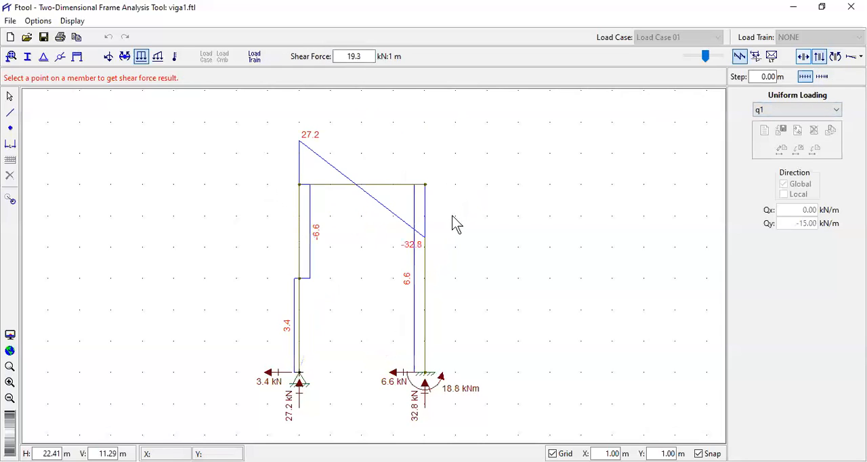
{"action": "left_click", "coordinate": [356, 185]}
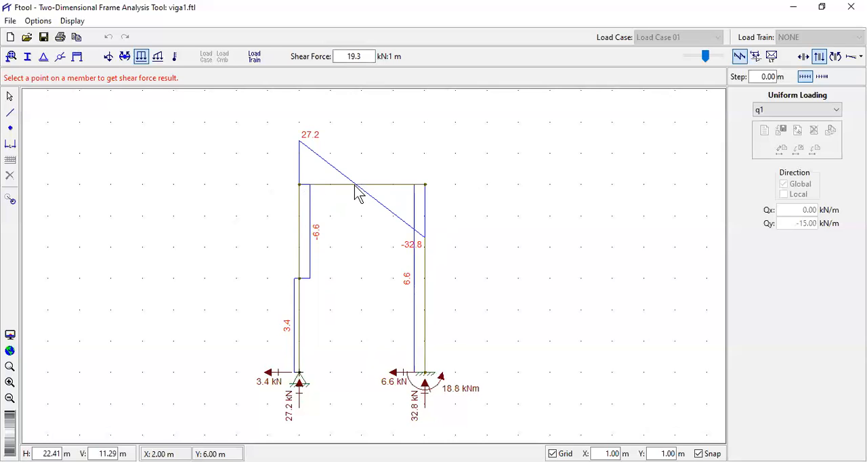
{"action": "left_click", "coordinate": [300, 185]}
- Return to the bending moment diagram and examine the moments at the beam's span, the loaded column's mid-height and the fixed support
{"action": "left_click", "coordinate": [834, 59]}
{"action": "left_click", "coordinate": [355, 237]}
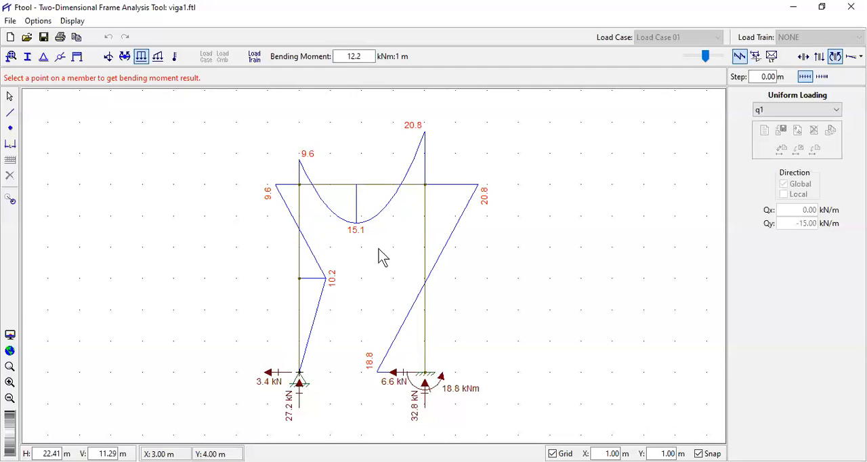
{"action": "left_click", "coordinate": [331, 283]}
{"action": "left_click", "coordinate": [333, 285]}
{"action": "left_click", "coordinate": [334, 290]}
{"action": "left_click", "coordinate": [356, 235]}
{"action": "left_click", "coordinate": [382, 373]}
{"action": "scroll", "coordinate": [485, 223], "scroll_direction": "down", "scroll_amount": 1}
{"action": "scroll", "coordinate": [539, 268], "scroll_direction": "down", "scroll_amount": 1}
{"action": "scroll", "coordinate": [540, 281], "scroll_direction": "up", "scroll_amount": 1}
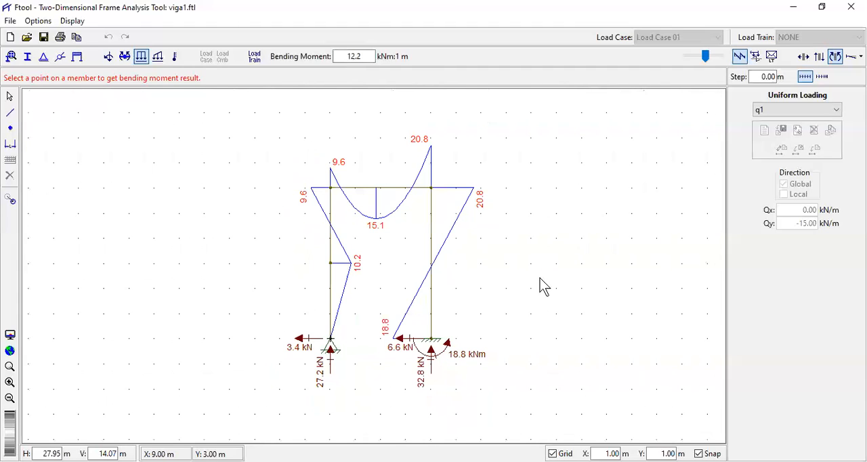